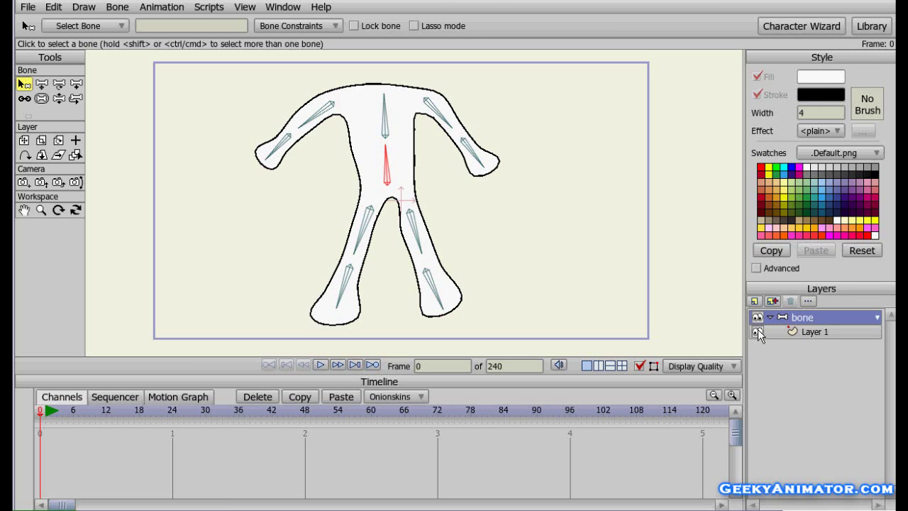
left_click(826, 333)
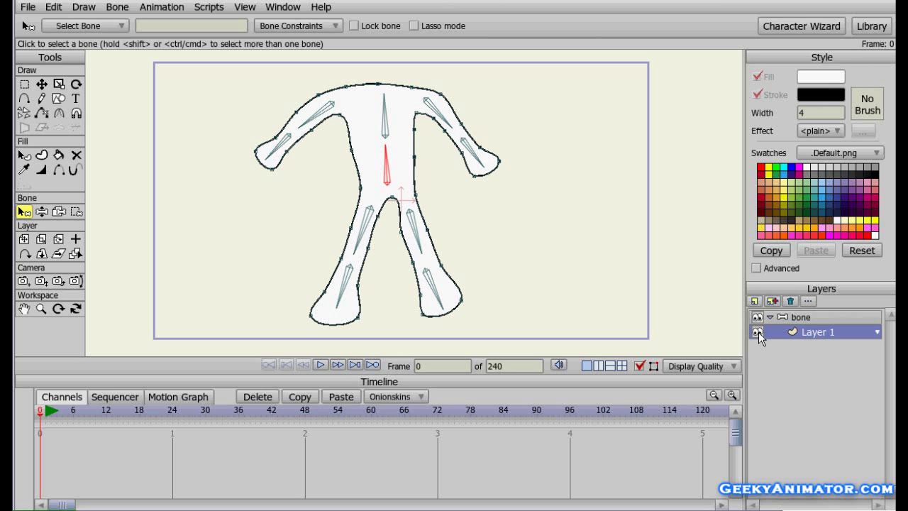
left_click(824, 317)
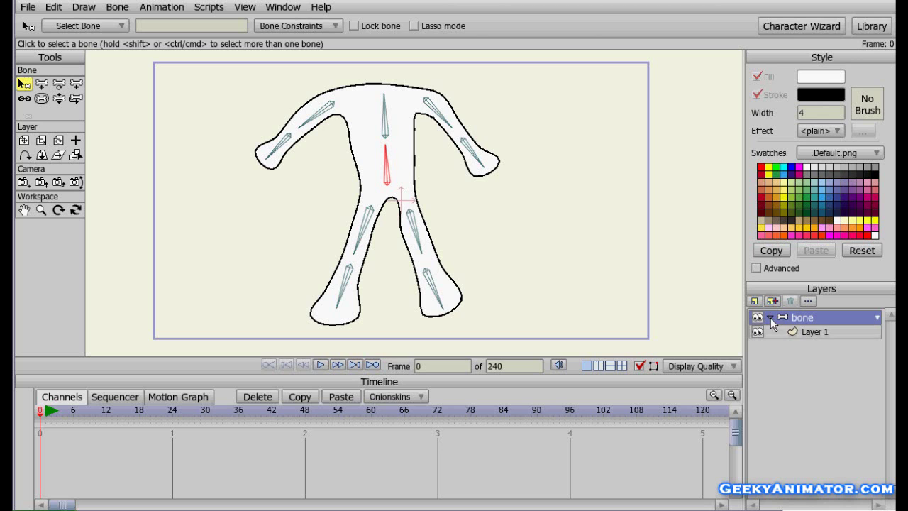
left_click(849, 334)
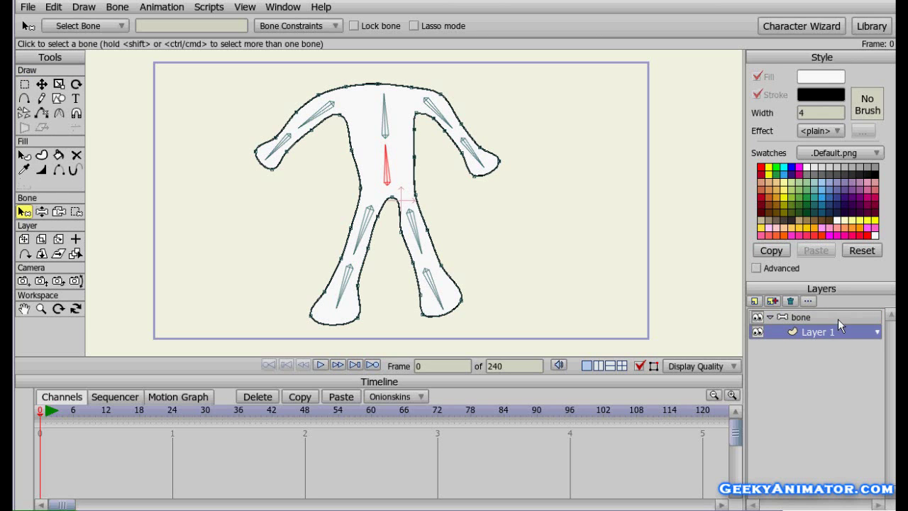
left_click(837, 318)
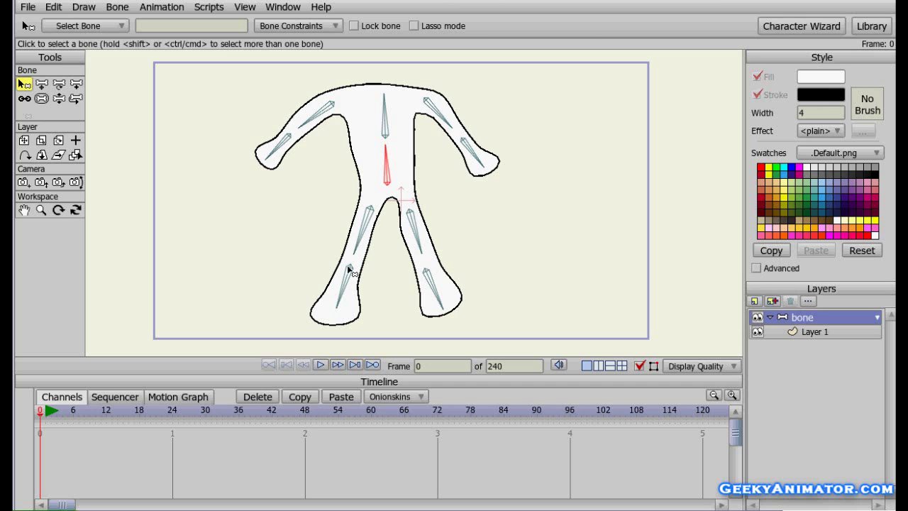
Test how the body shape deforms by swinging the left leg's lower and upper bones with the Manipulate Bones tool
left_click(58, 99)
left_click_drag(359, 243, 330, 307)
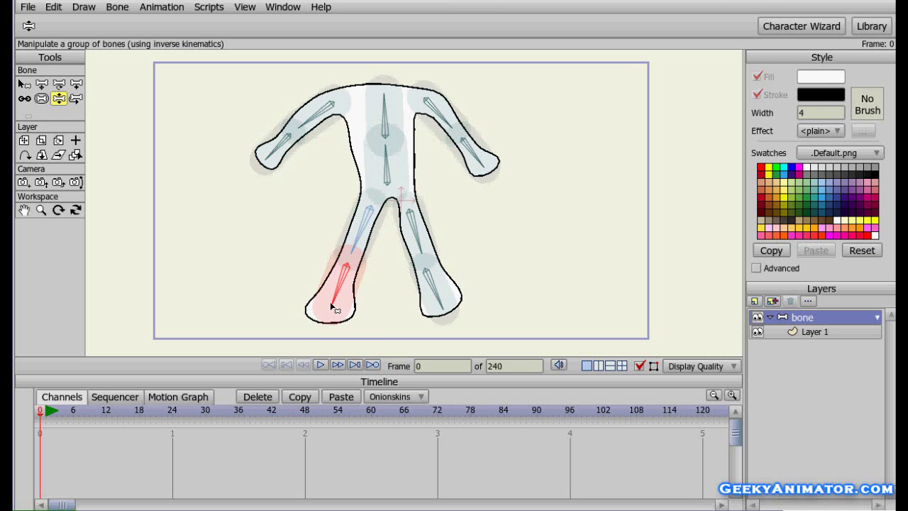
left_click_drag(360, 216, 351, 242)
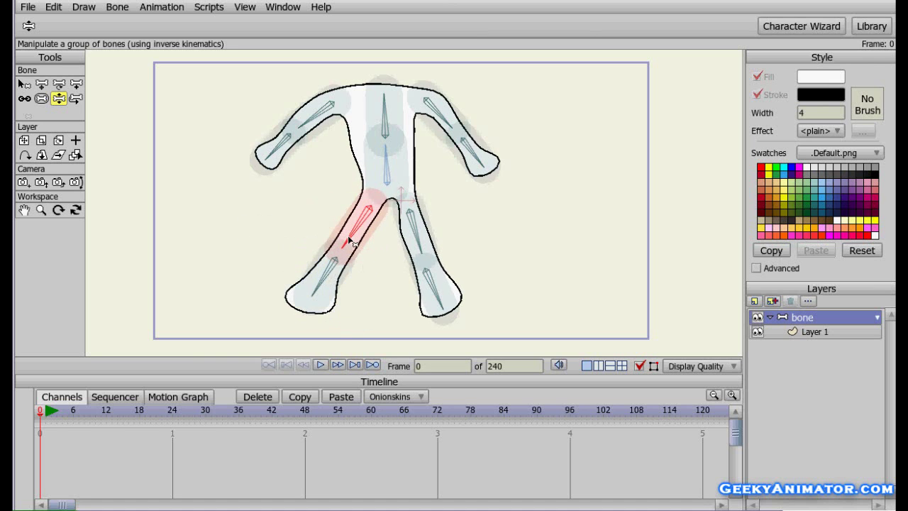
left_click_drag(332, 279, 349, 264)
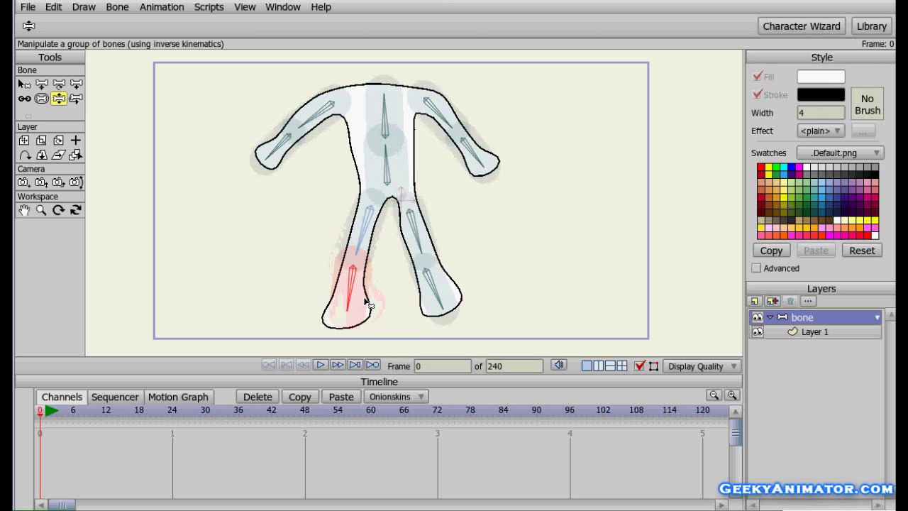
Test the left arm's deformation by raising and lowering its upper bone and bending the forearm bone
left_click_drag(320, 113, 352, 103)
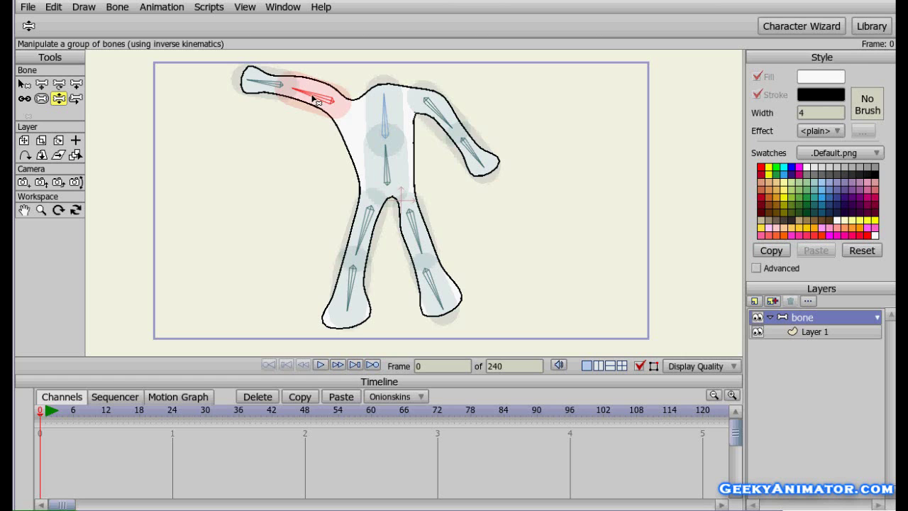
left_click_drag(316, 101, 325, 118)
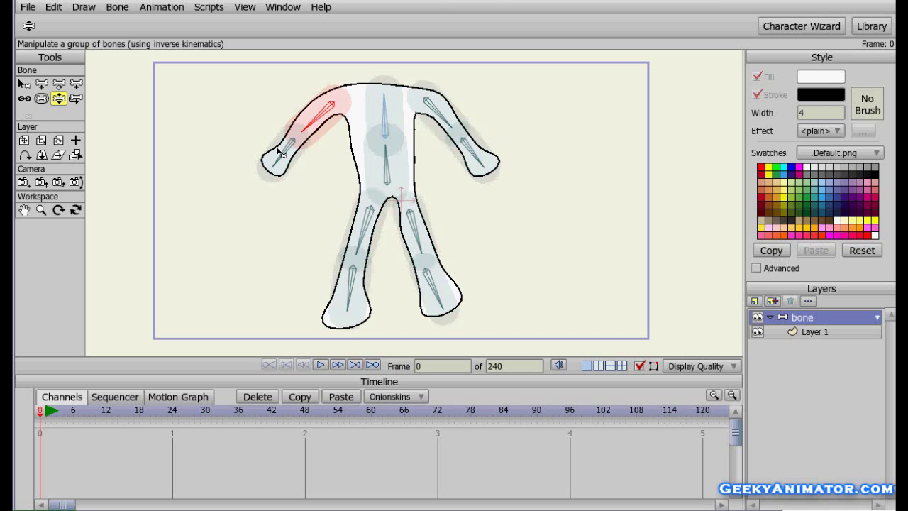
left_click_drag(278, 157, 266, 171)
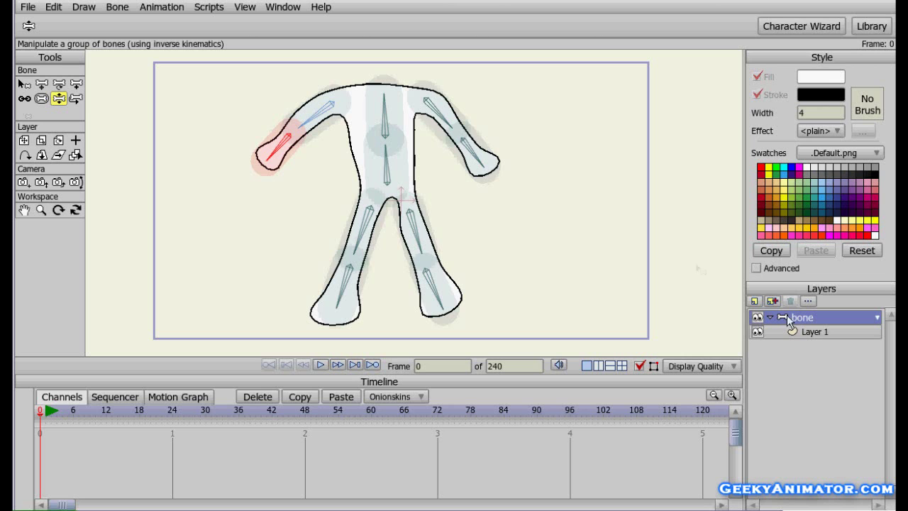
On Layer 1, bind the four outline points around the left hand to the left forearm bone
left_click(854, 331)
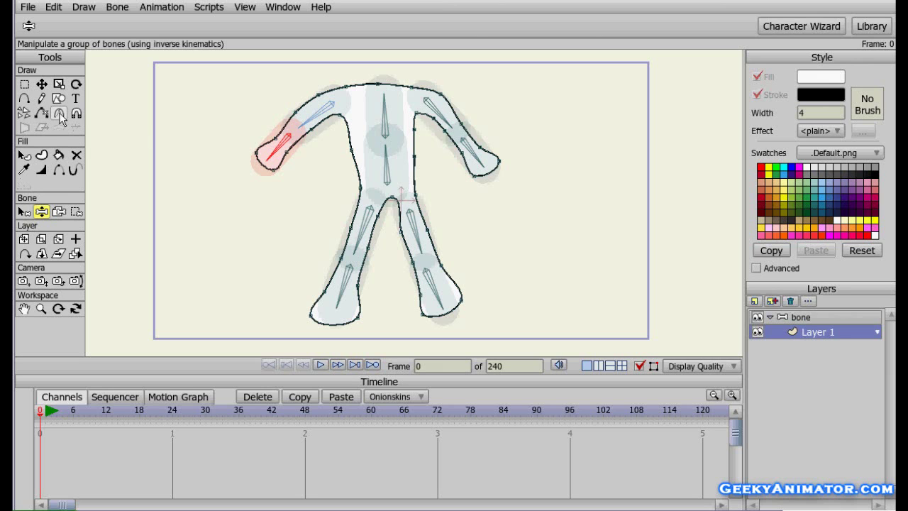
left_click(76, 212)
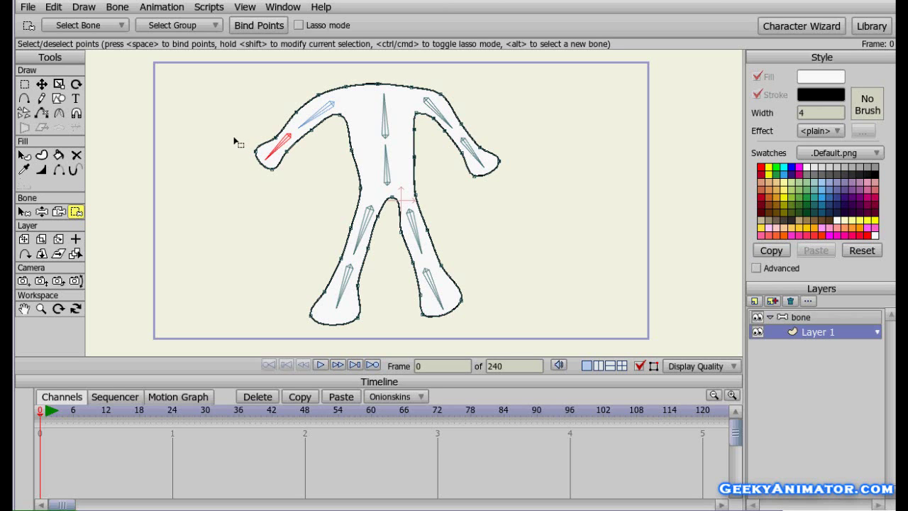
left_click_drag(234, 138, 304, 192)
Bind the three outline points around the left upper arm to the left upper arm bone
left_click(25, 211)
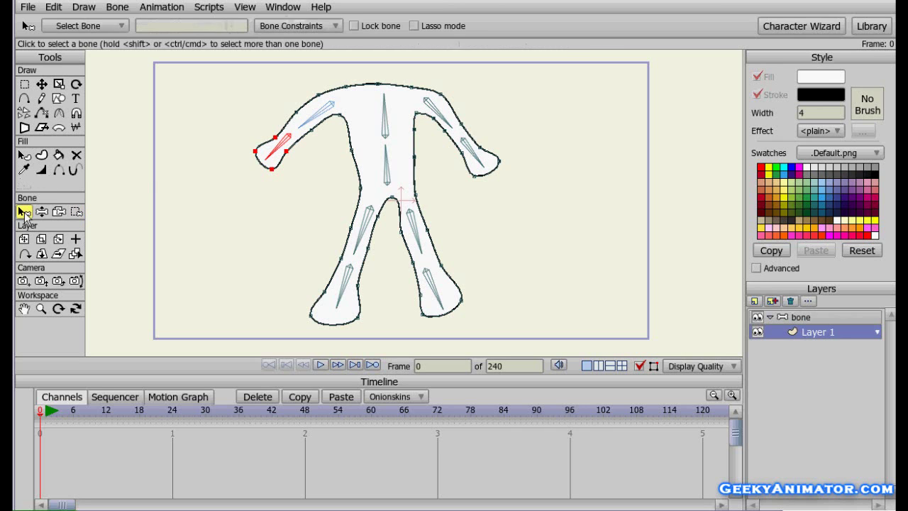
left_click(321, 121)
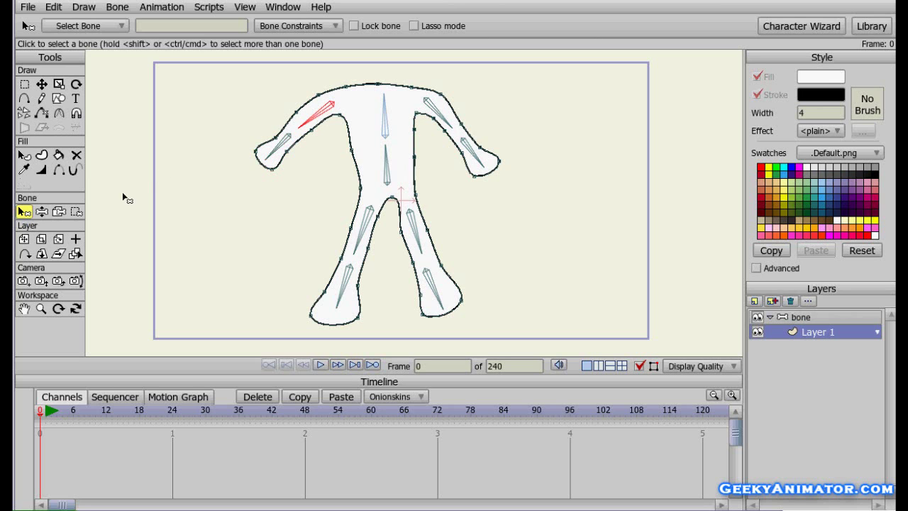
left_click(76, 212)
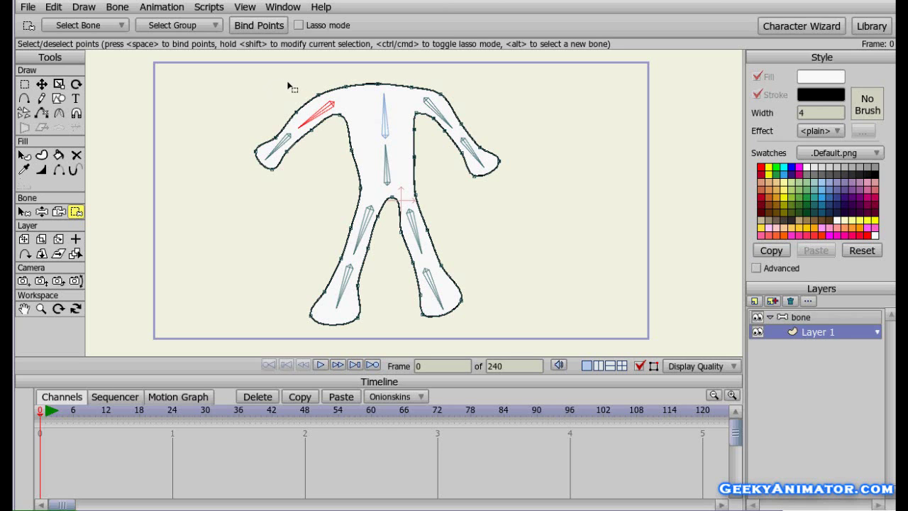
left_click_drag(288, 83, 330, 130)
left_click_drag(347, 152, 330, 142)
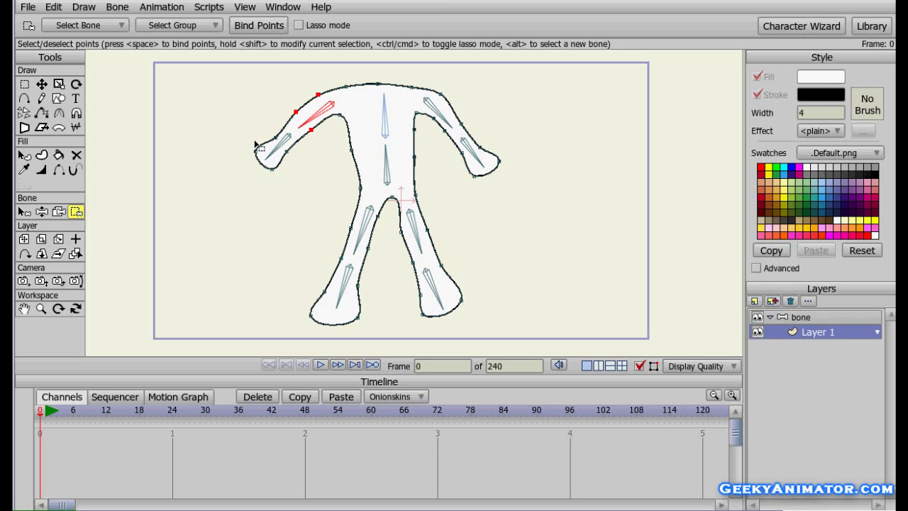
Bind the four outline points around the right hand to the right forearm bone
left_click(25, 212)
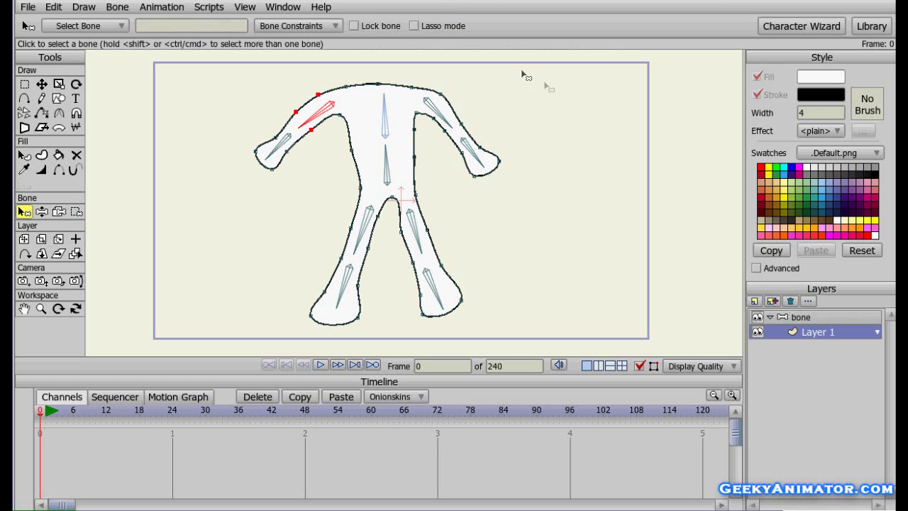
left_click(483, 165)
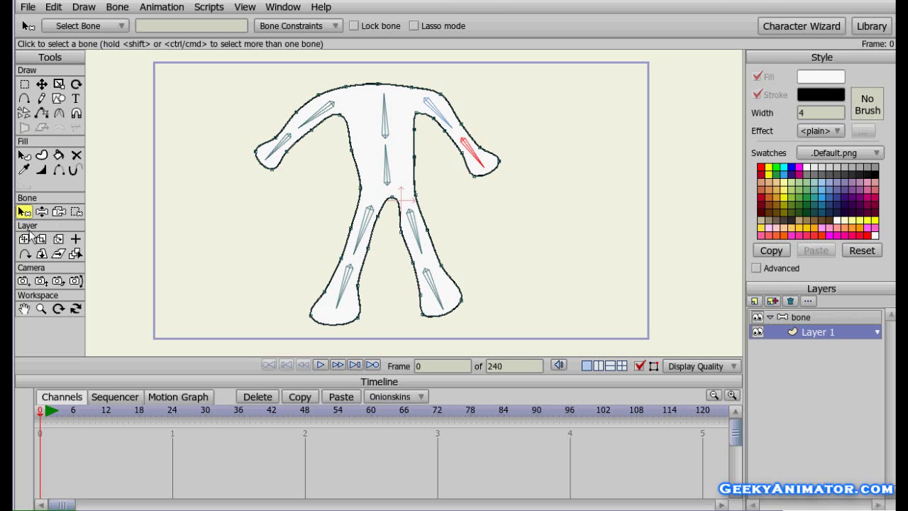
left_click(76, 212)
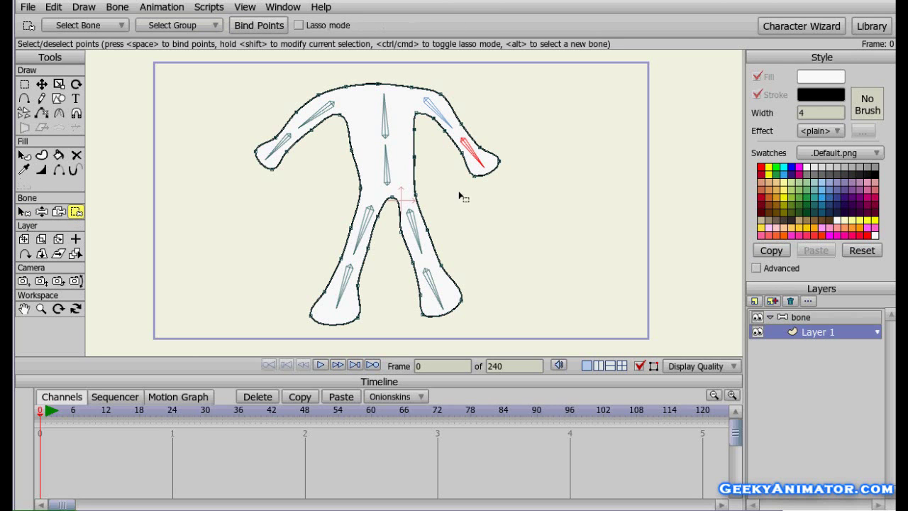
left_click_drag(439, 146, 537, 210)
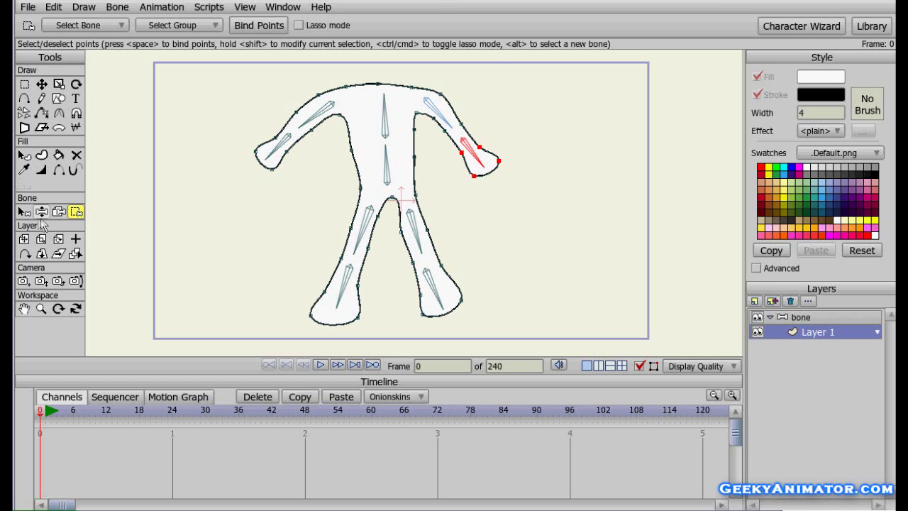
Bind the four outline points around the right upper arm to the right upper arm bone
left_click(24, 212)
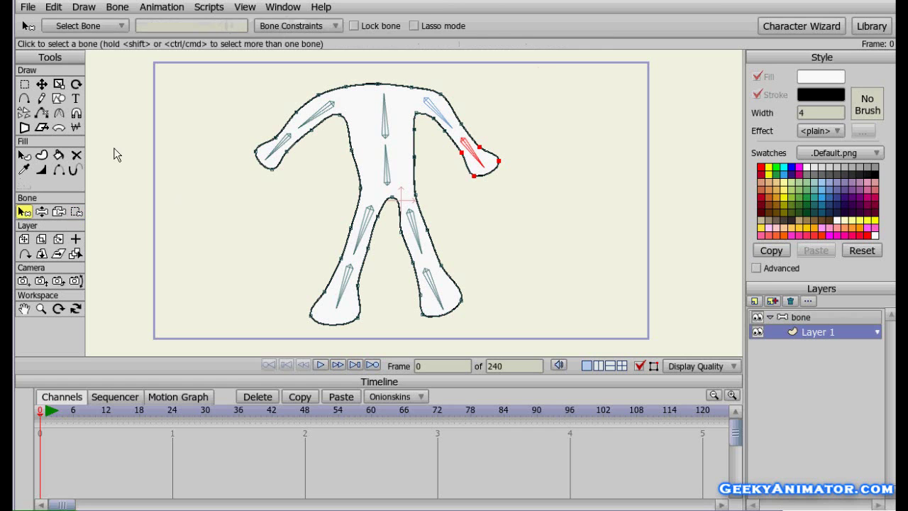
left_click(432, 108)
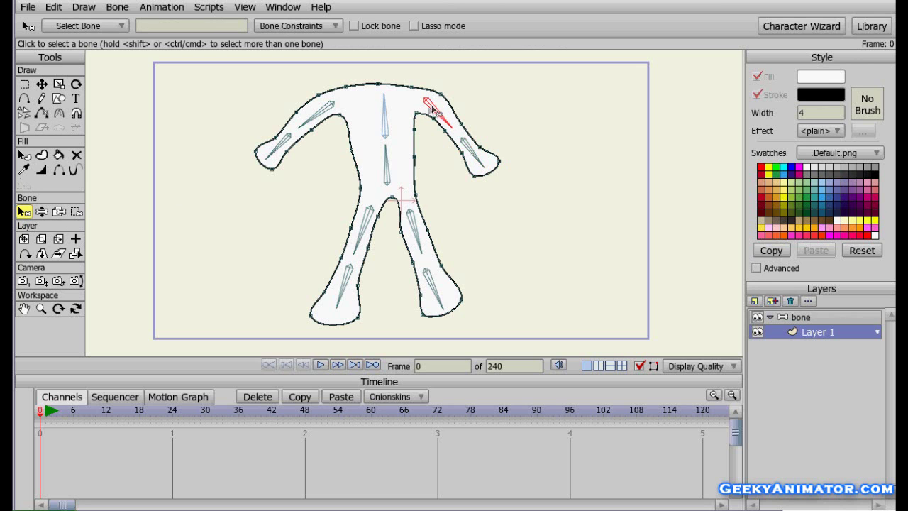
left_click(76, 213)
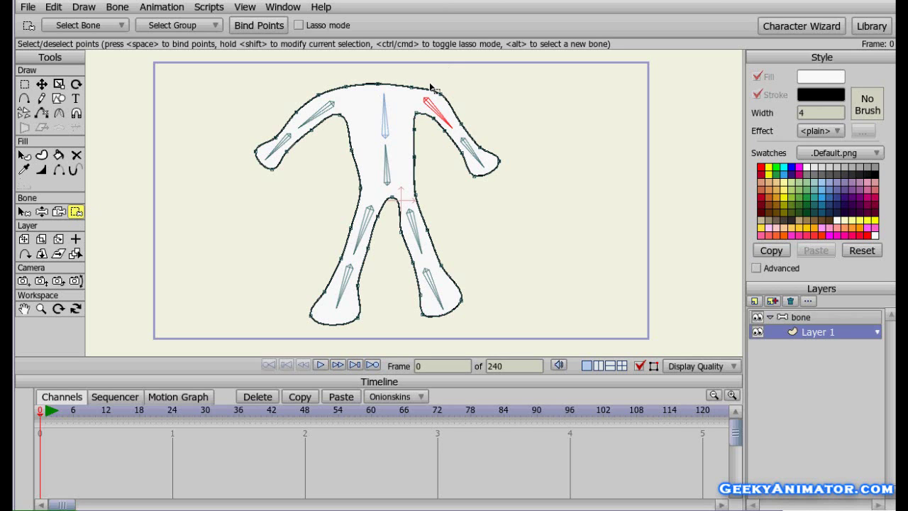
left_click_drag(430, 86, 477, 146)
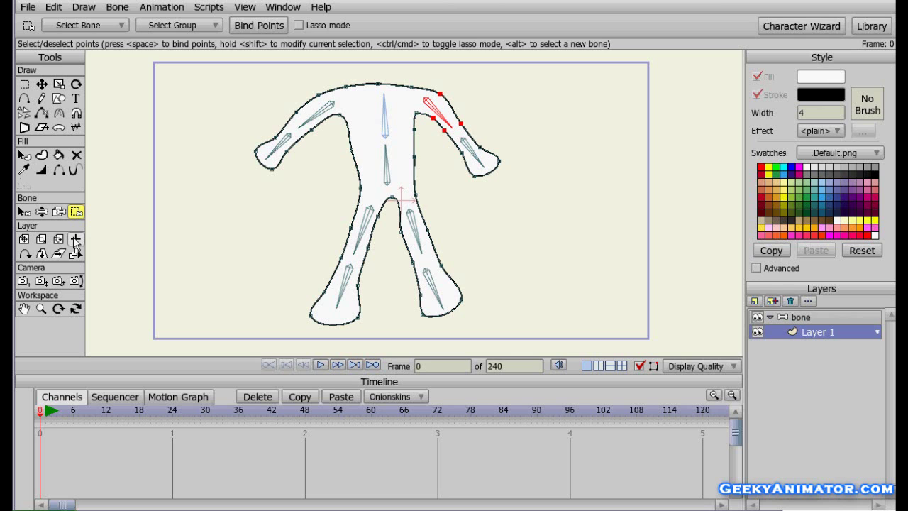
Bind the four outline points around the left foot to the lower bone of the left leg
left_click(24, 212)
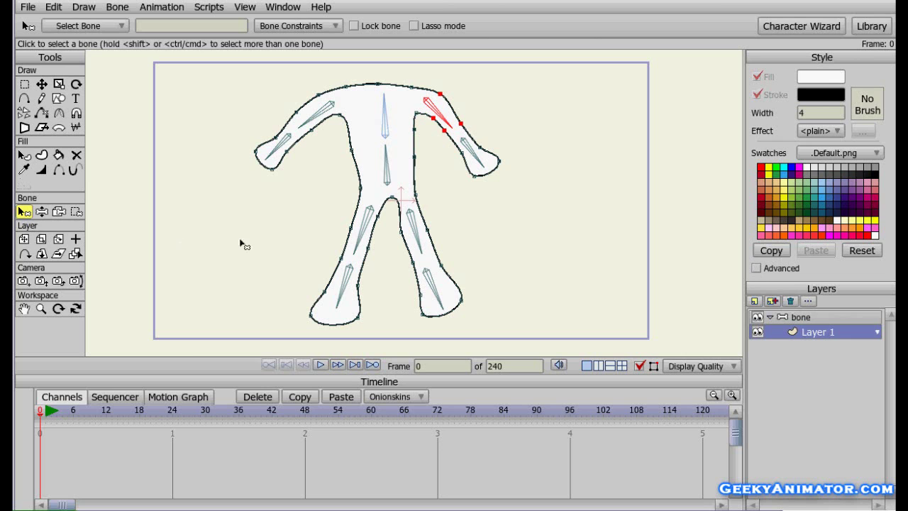
left_click(343, 292)
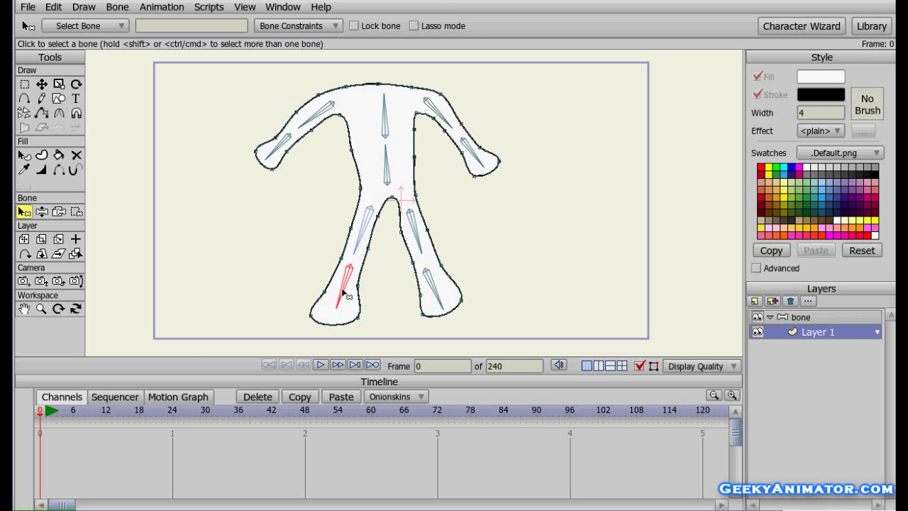
left_click(75, 212)
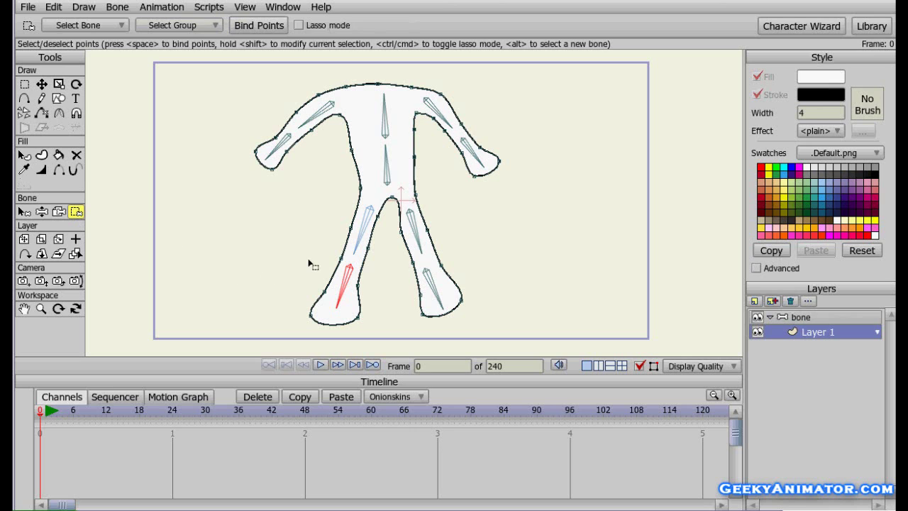
left_click_drag(307, 279, 387, 342)
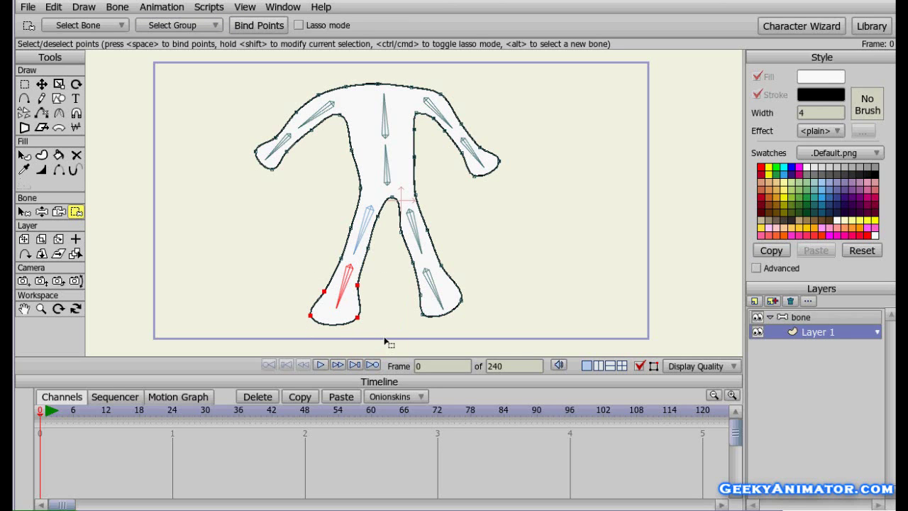
Bind the four outline points around the left thigh to the upper bone of the left leg
left_click(26, 213)
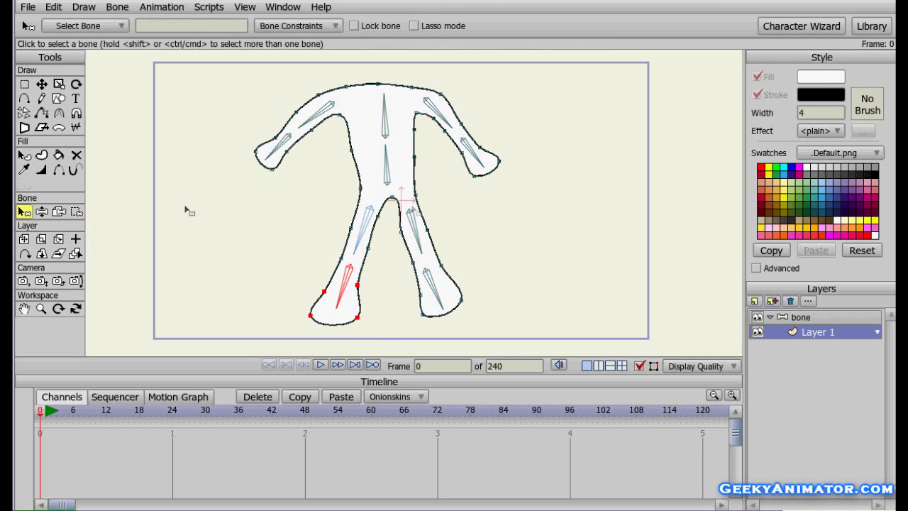
left_click(369, 225)
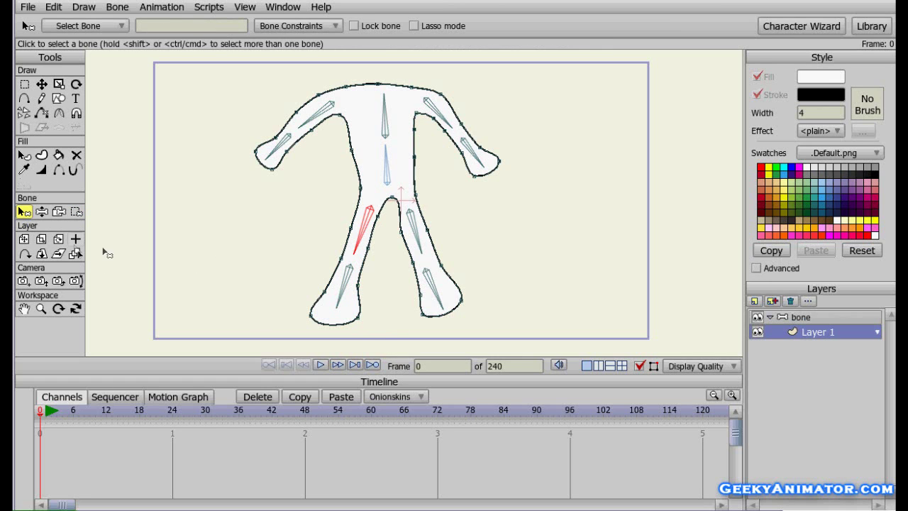
left_click(71, 212)
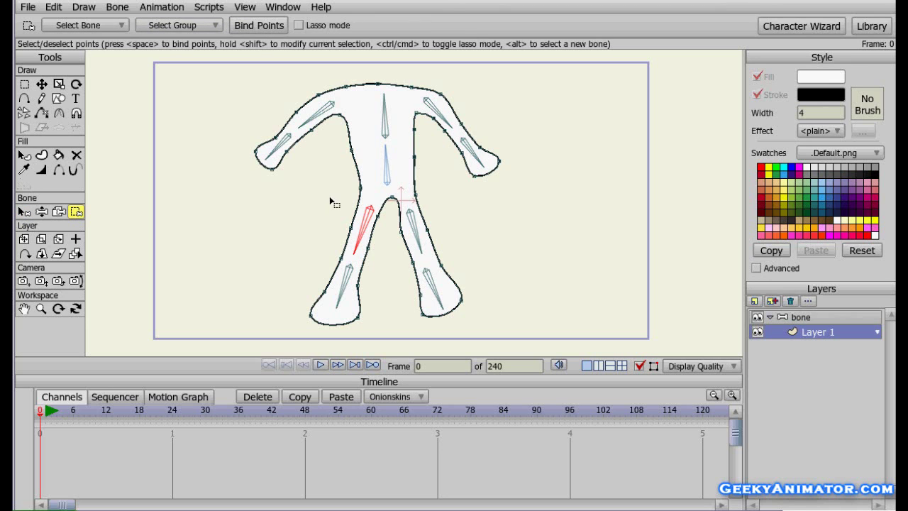
mouse_move(330, 201)
left_mouse_down()
mouse_move(350, 250)
mouse_move(386, 279)
left_mouse_up()
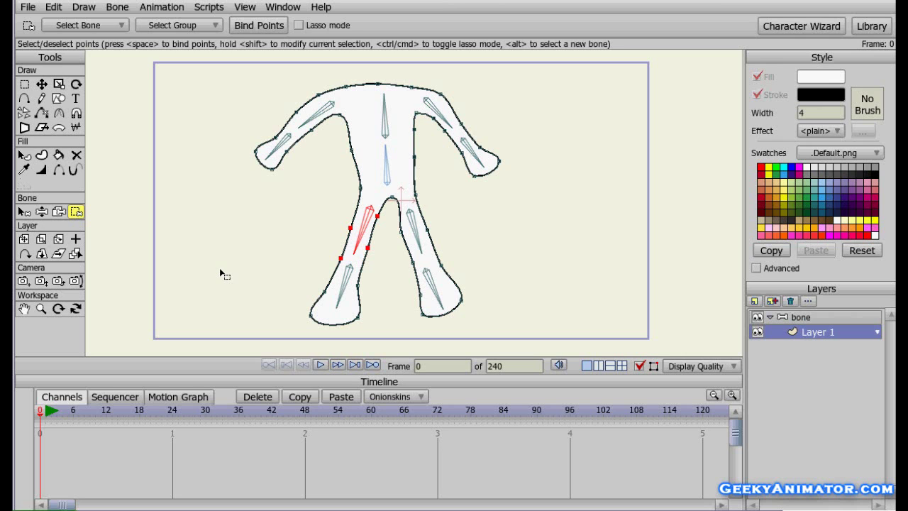
Bind the four outline points around the right foot to the lower bone of the right leg
left_click(27, 212)
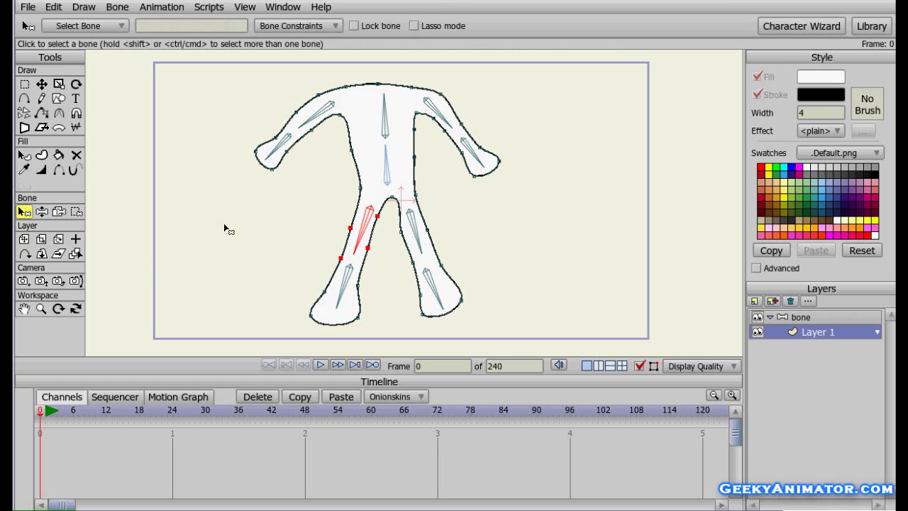
left_click(435, 288)
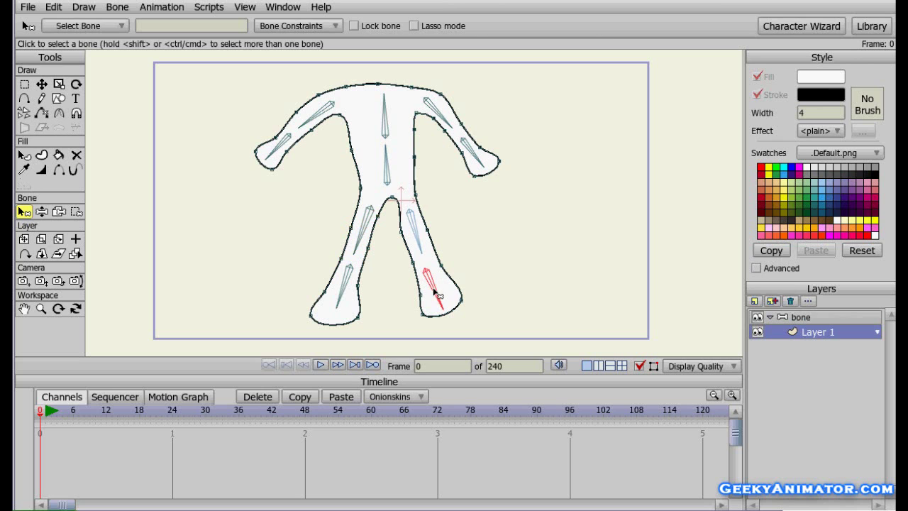
left_click(77, 212)
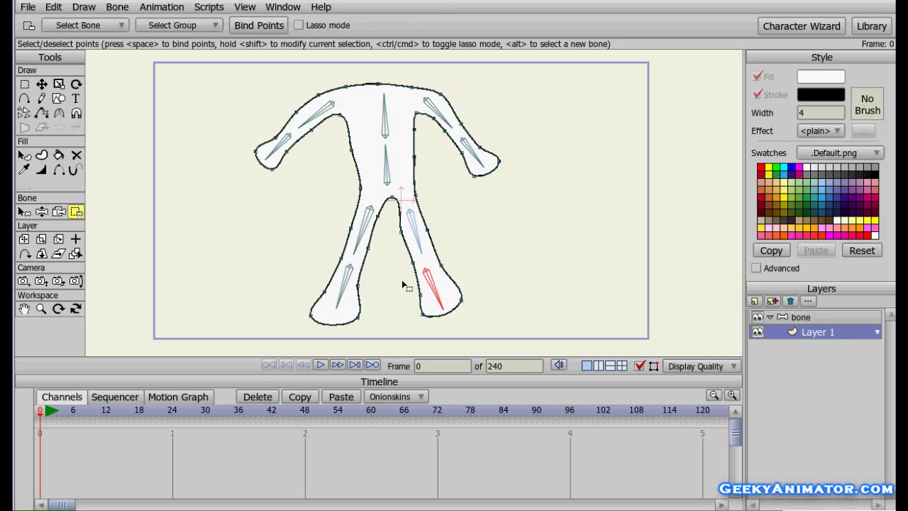
left_click_drag(498, 329, 378, 268)
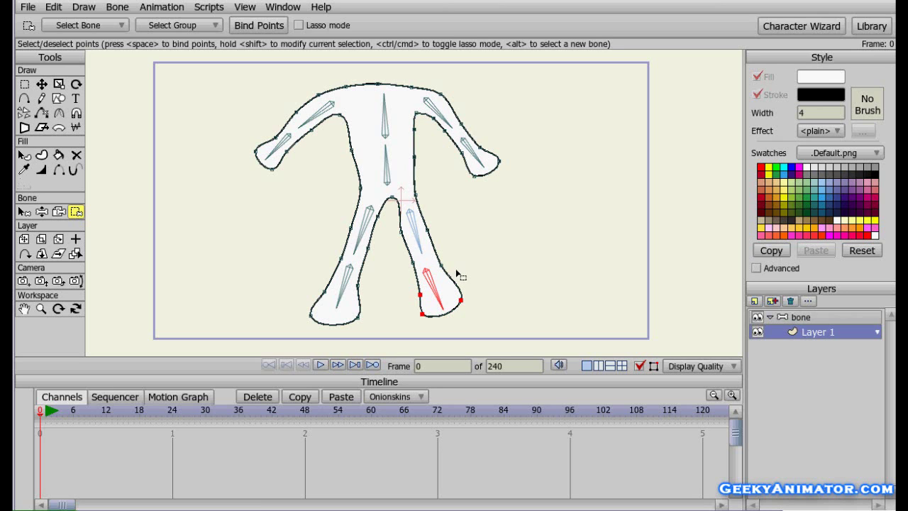
left_click_drag(456, 271, 430, 257)
Bind the three outline points around the right thigh to the upper bone of the right leg
left_click(24, 211)
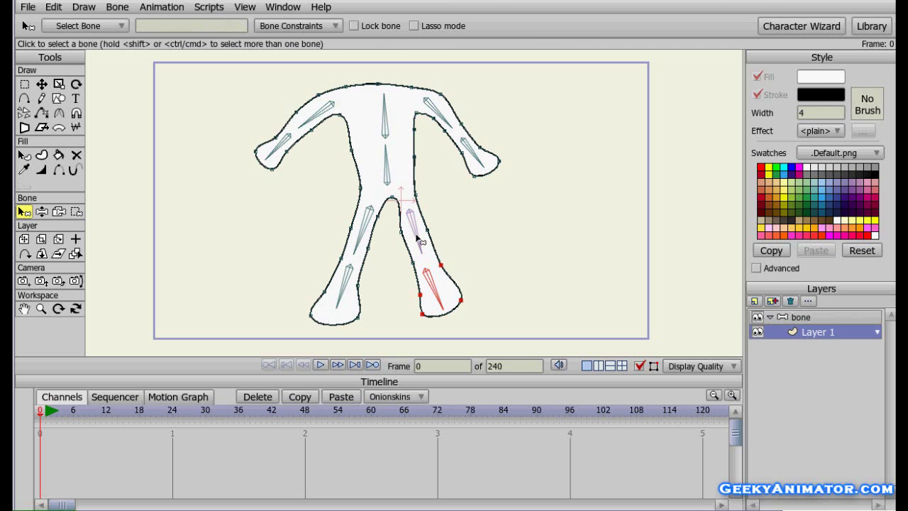
left_click(415, 234)
left_click(76, 212)
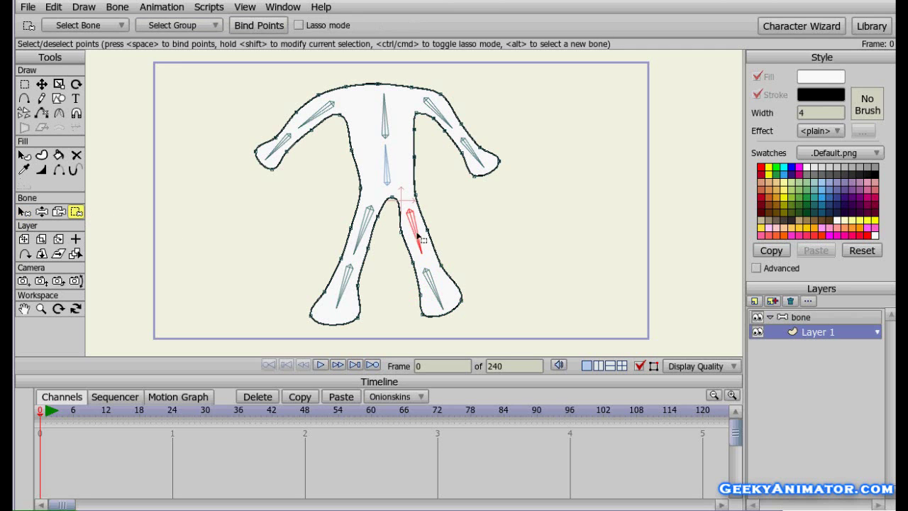
left_click_drag(391, 216, 436, 273)
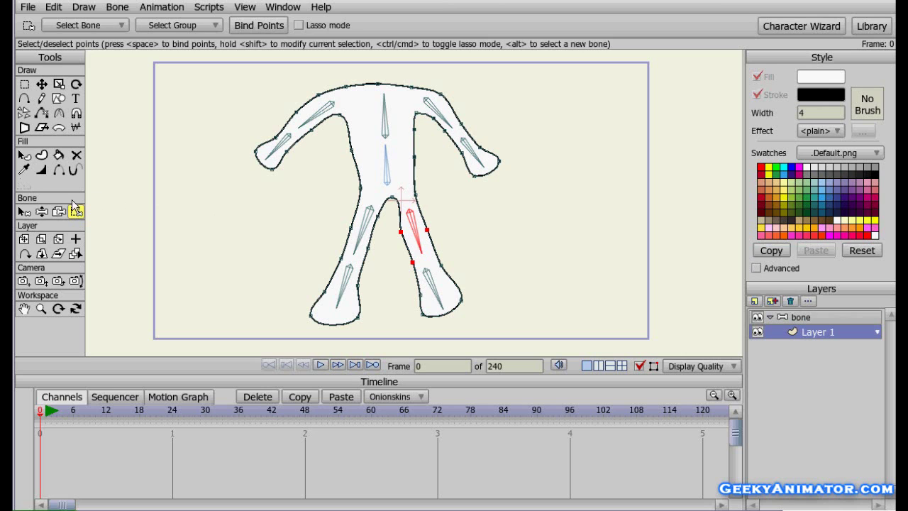
left_click(25, 212)
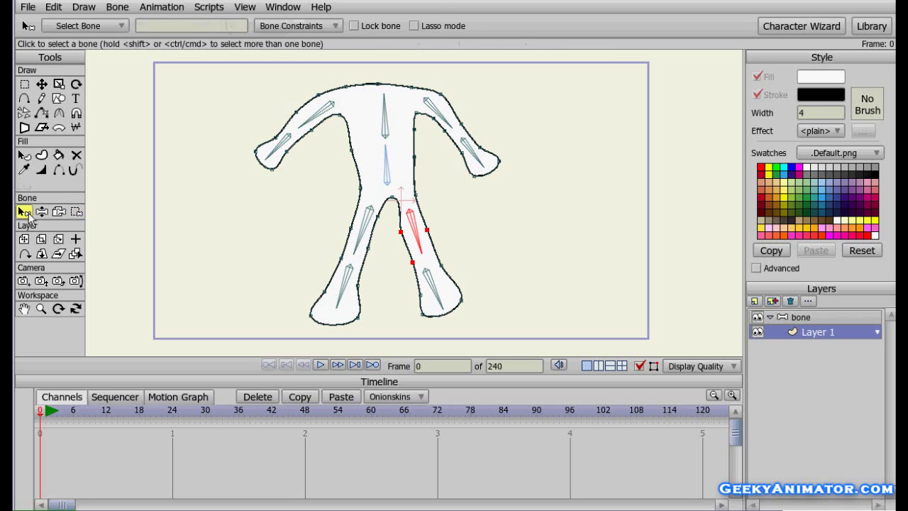
left_click(387, 179)
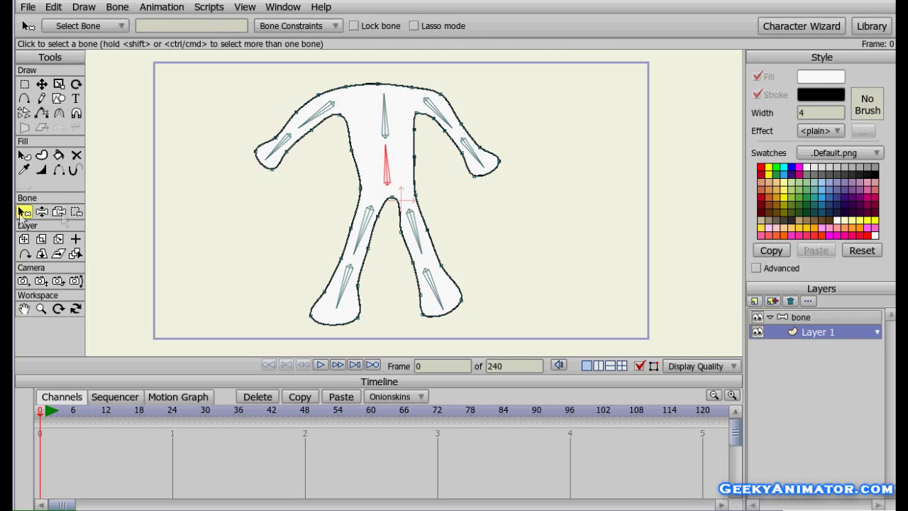
left_click(71, 212)
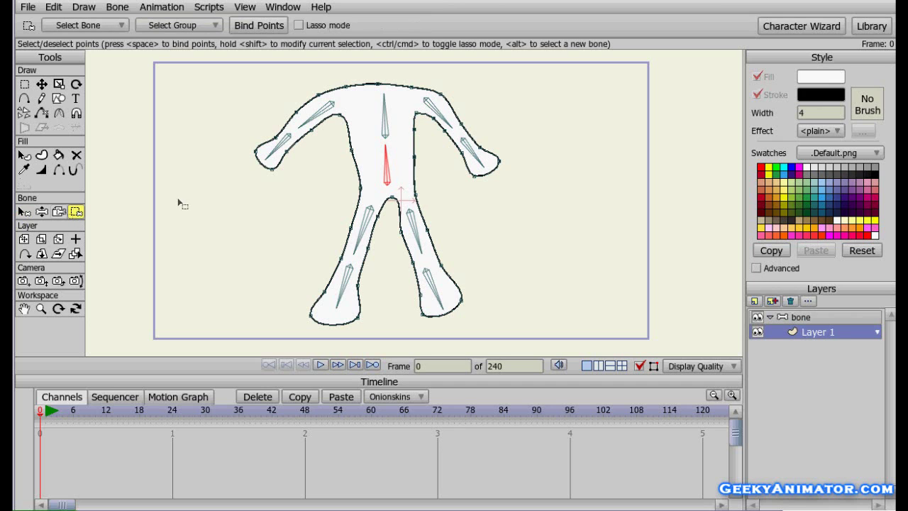
Bind the outline points along the shoulders, armpits and sides of the chest to the upper torso bone
left_click(23, 213)
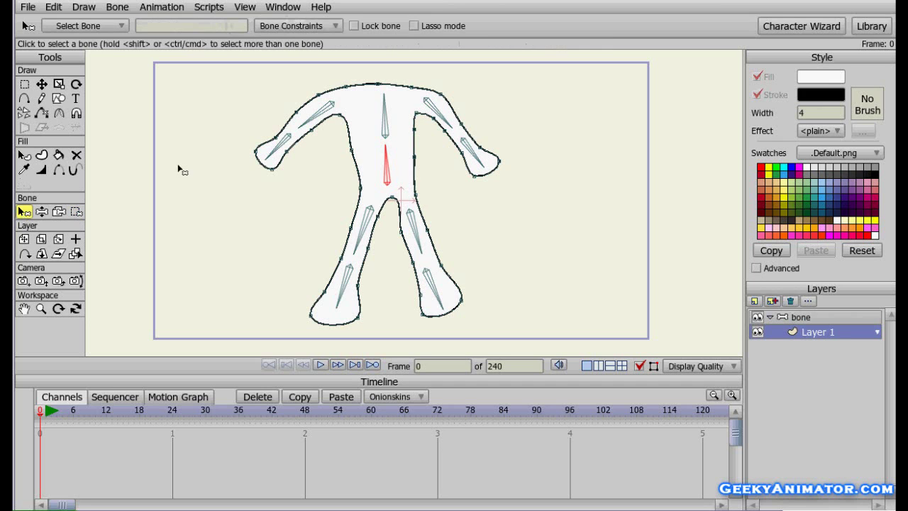
left_click(386, 133)
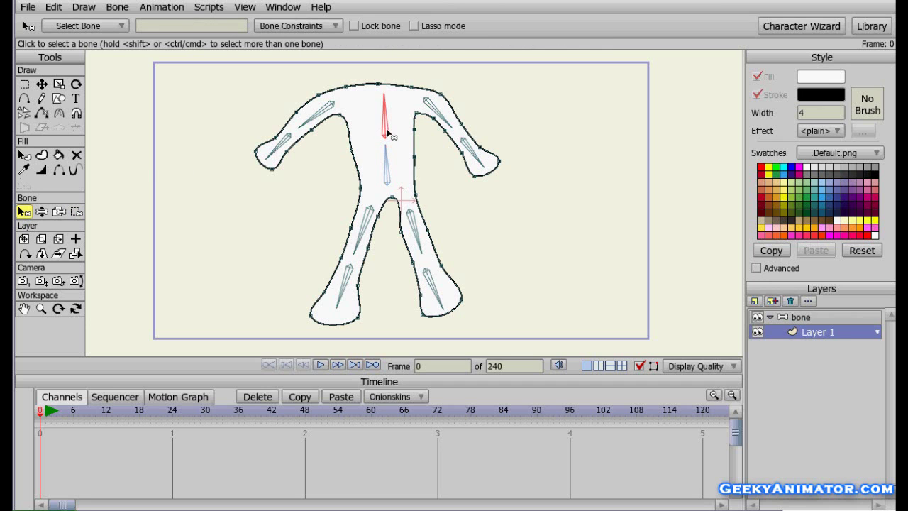
left_click(75, 213)
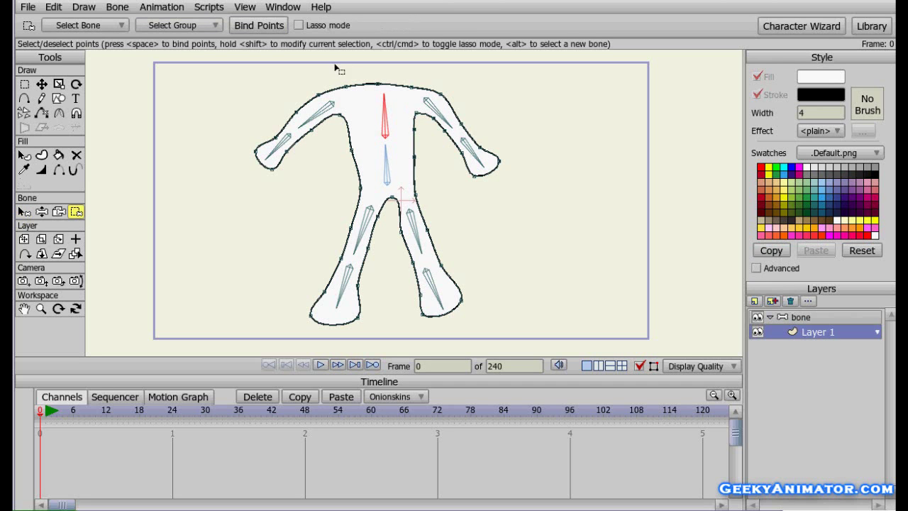
left_click_drag(340, 70, 426, 148)
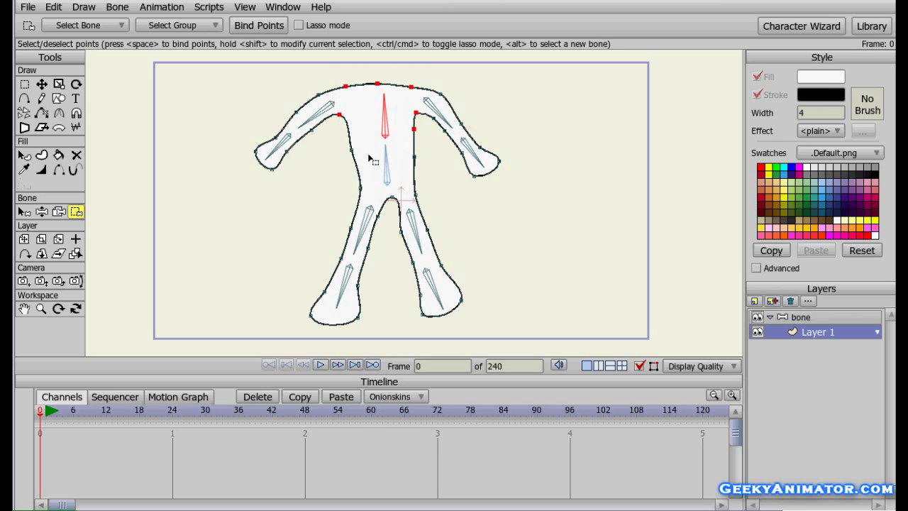
left_click_drag(336, 141, 361, 164)
Bind the four outline points around the waist and crotch to the lower torso bone
left_click(25, 212)
left_click(386, 181)
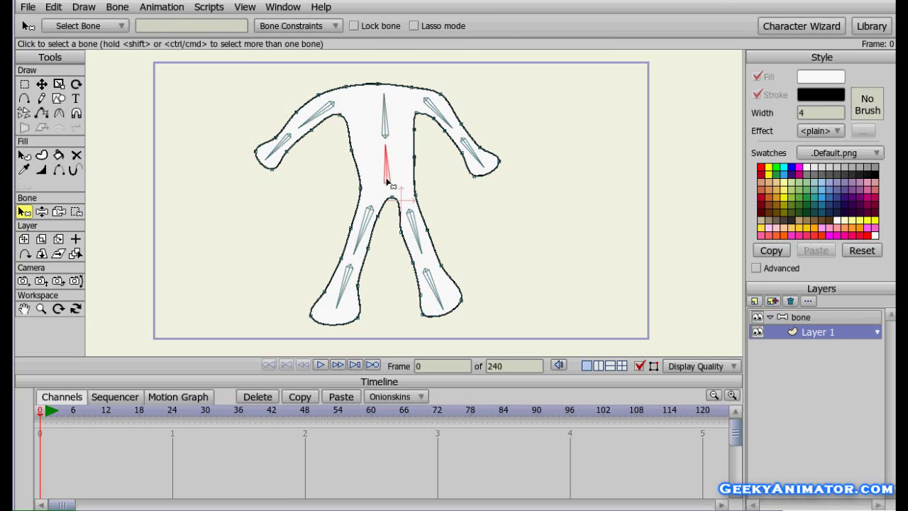
left_click(76, 211)
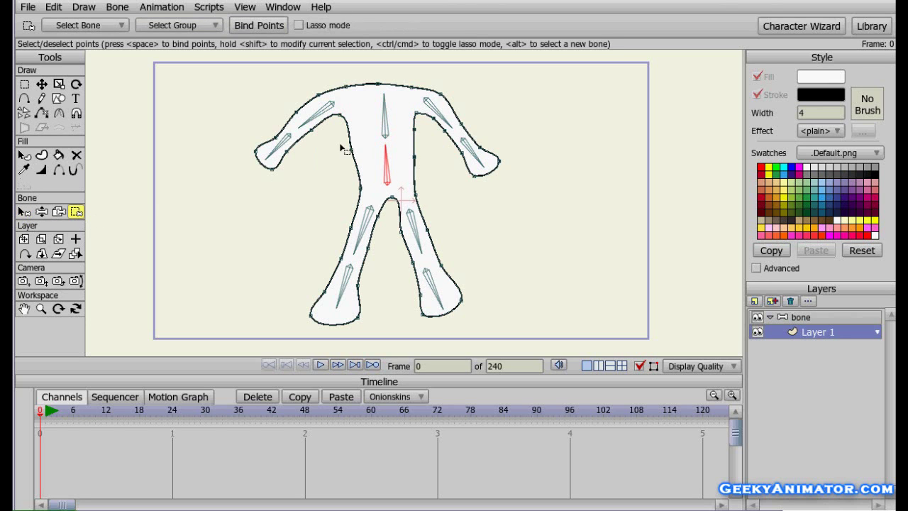
left_click_drag(339, 142, 429, 193)
Check which outline points are bound to the arm bones, both torso bones and the right thigh bone
left_click(24, 212)
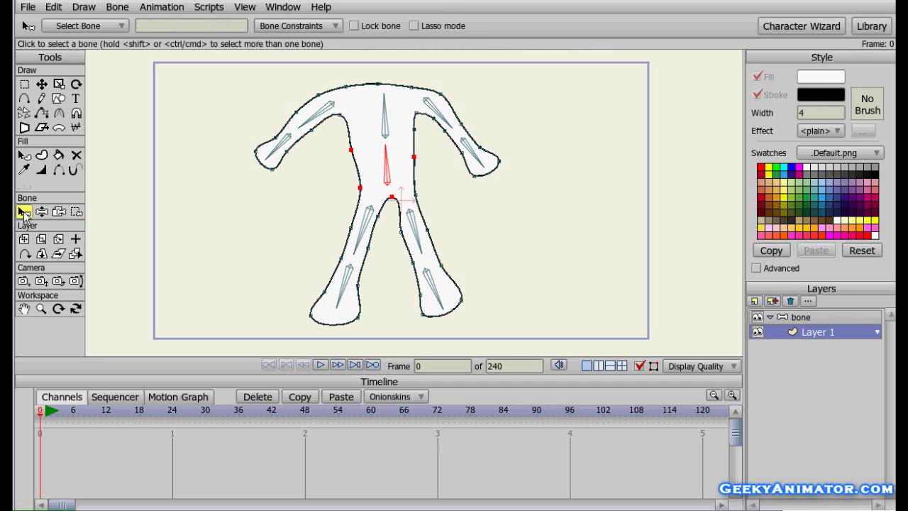
left_click(287, 143)
left_click(324, 115)
left_click(478, 159)
left_click(431, 108)
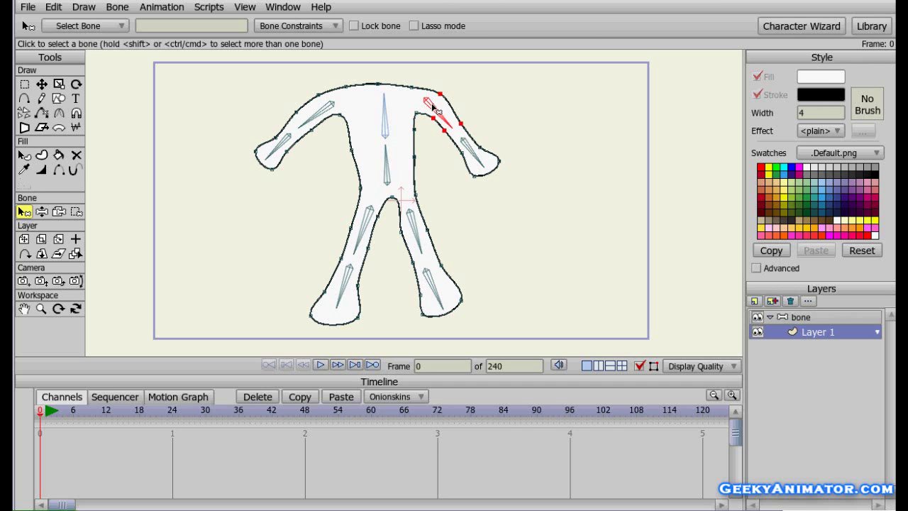
left_click(387, 122)
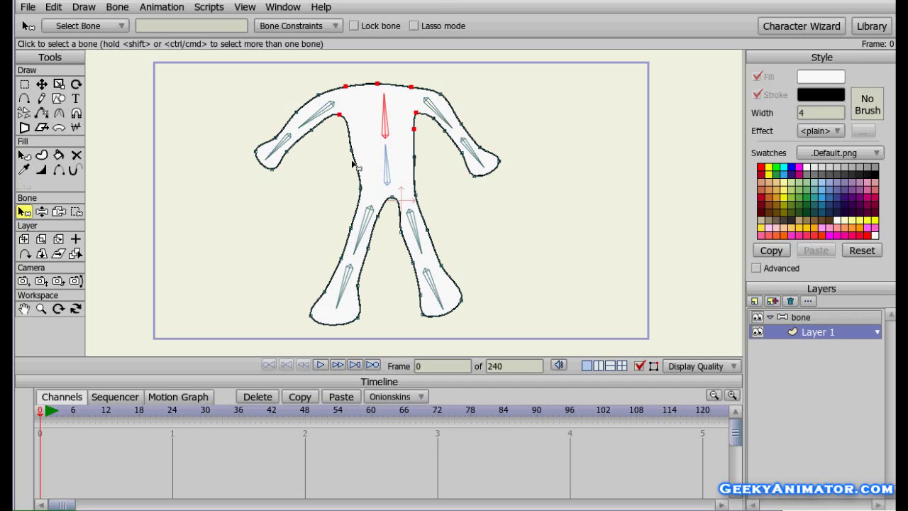
left_click(388, 177)
left_click(414, 226)
left_click(386, 175)
left_click(413, 221)
Add the right hip outline point to the points bound to the lower torso bone
left_click(387, 178)
left_click(76, 212)
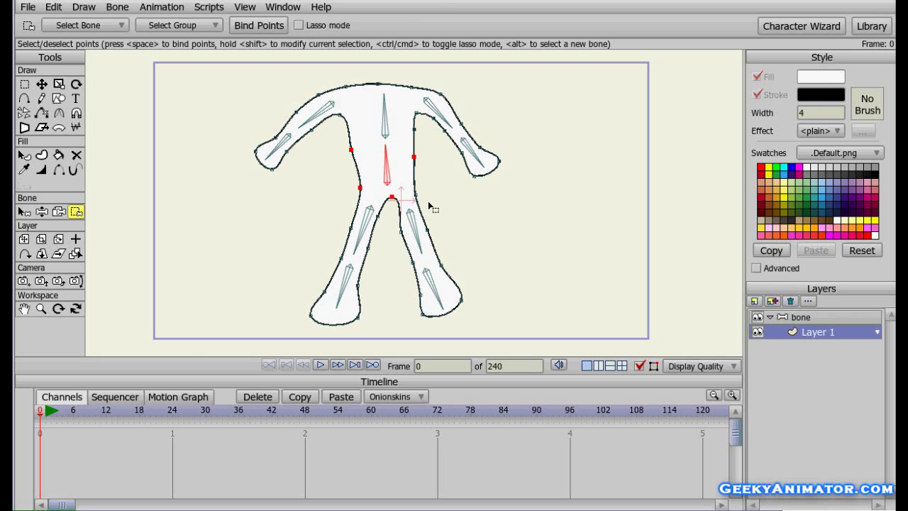
left_click_drag(429, 205, 406, 187)
Check the outline points bound to the upper and lower bones of both legs
left_click(24, 212)
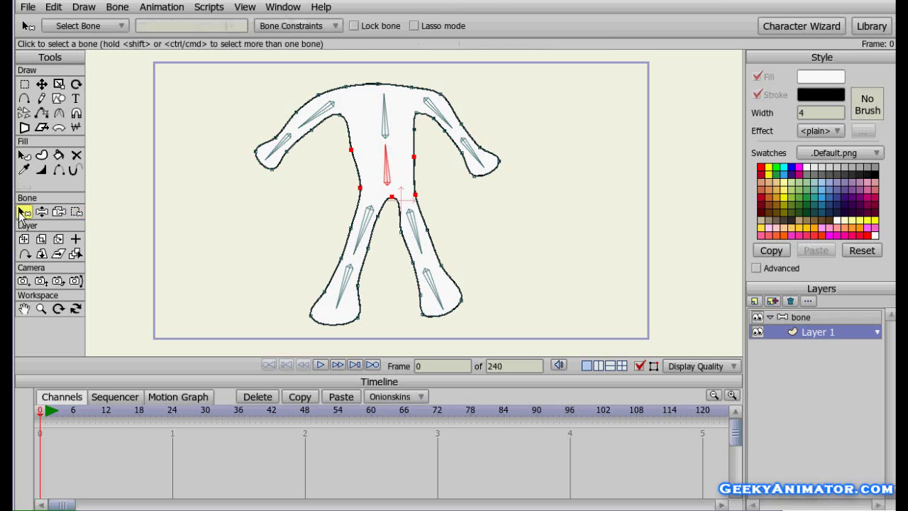
left_click(363, 225)
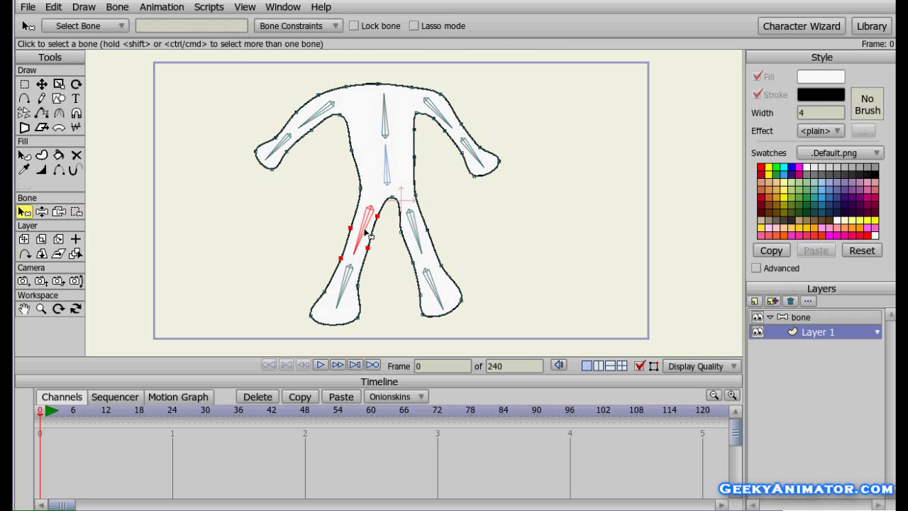
left_click(345, 286)
left_click(428, 286)
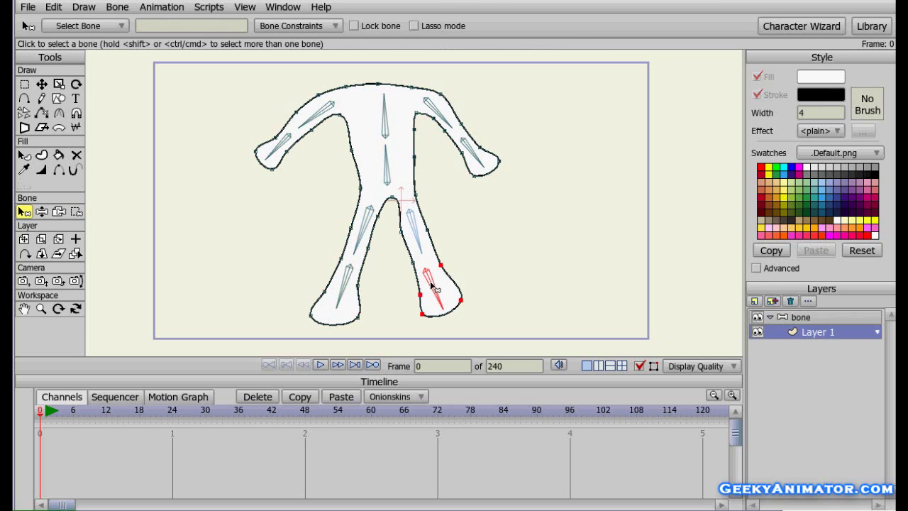
left_click(418, 231)
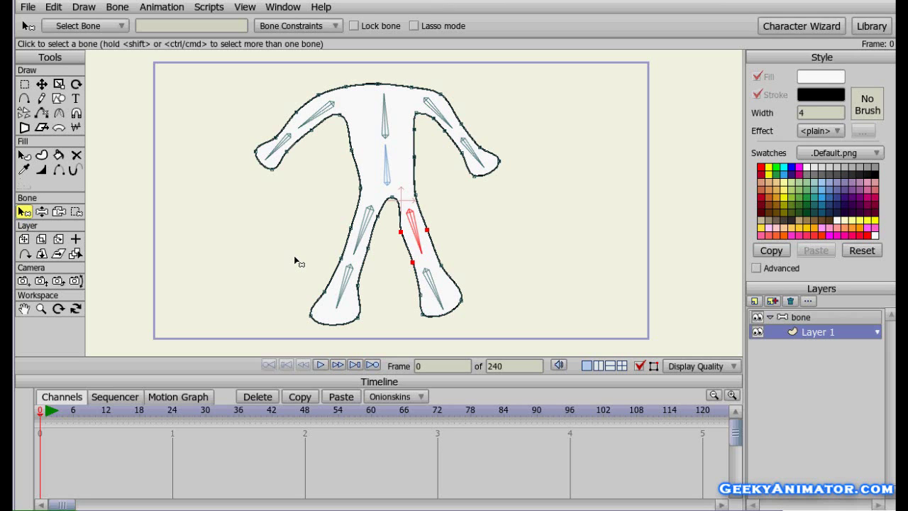
On the bone layer, test the arm and leg deformation by moving their bones with Manipulate Bones
left_click(852, 315)
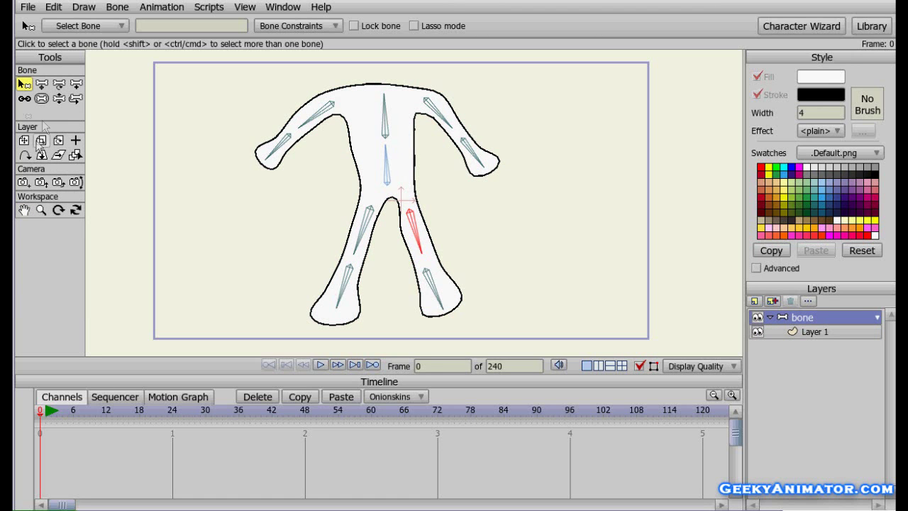
left_click(61, 100)
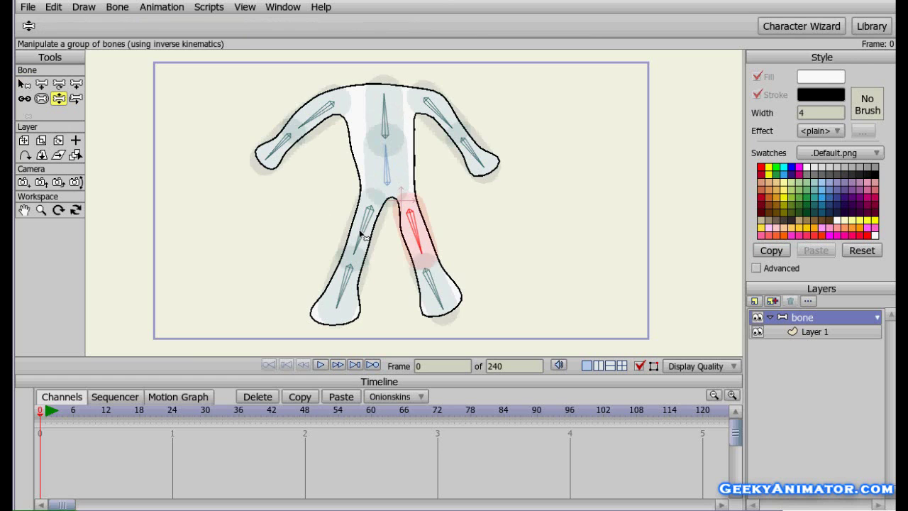
mouse_move(362, 236)
left_mouse_down()
mouse_move(340, 229)
mouse_move(360, 240)
left_mouse_up()
mouse_move(414, 240)
left_mouse_down()
mouse_move(439, 234)
mouse_move(420, 240)
left_mouse_up()
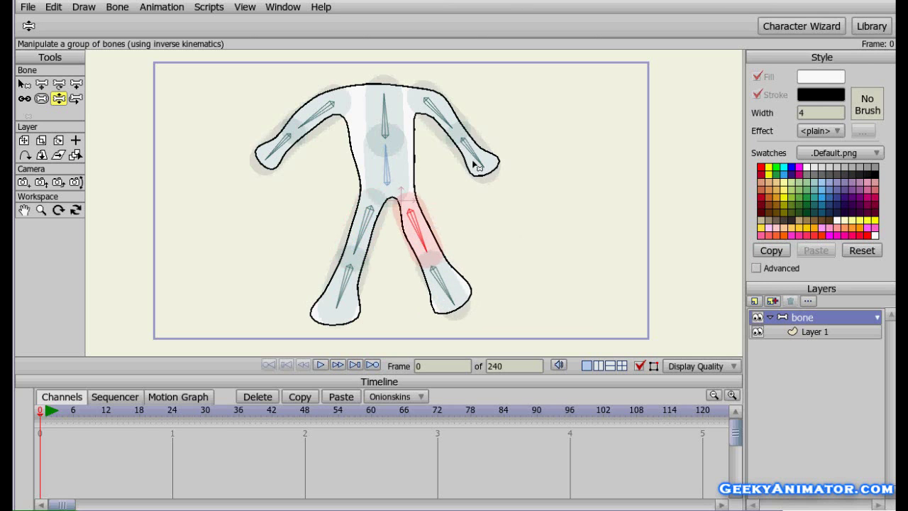
left_click_drag(477, 160, 450, 170)
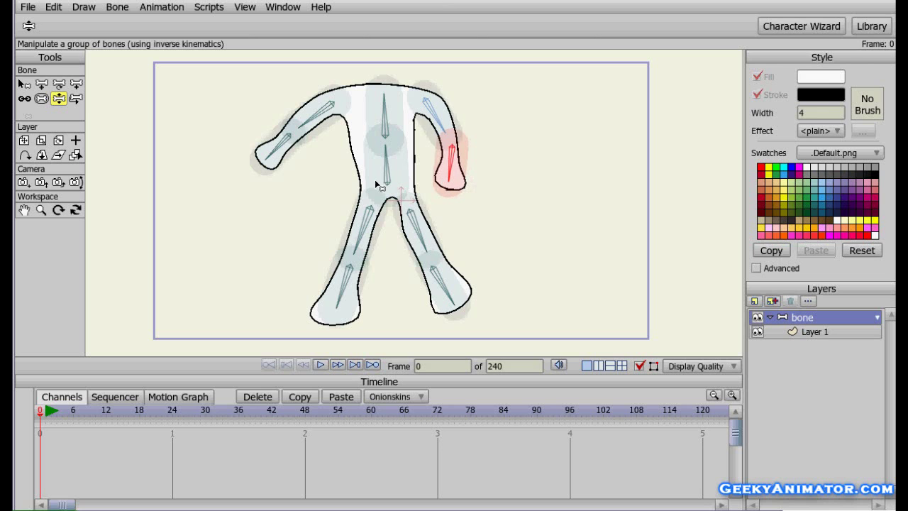
left_click_drag(270, 152, 193, 195)
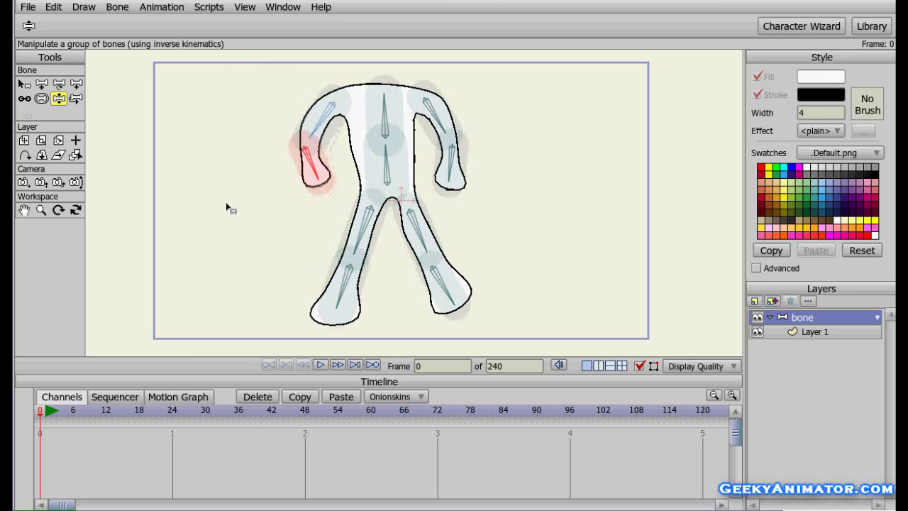
mouse_move(363, 230)
left_mouse_down()
mouse_move(322, 212)
mouse_move(364, 229)
left_mouse_up()
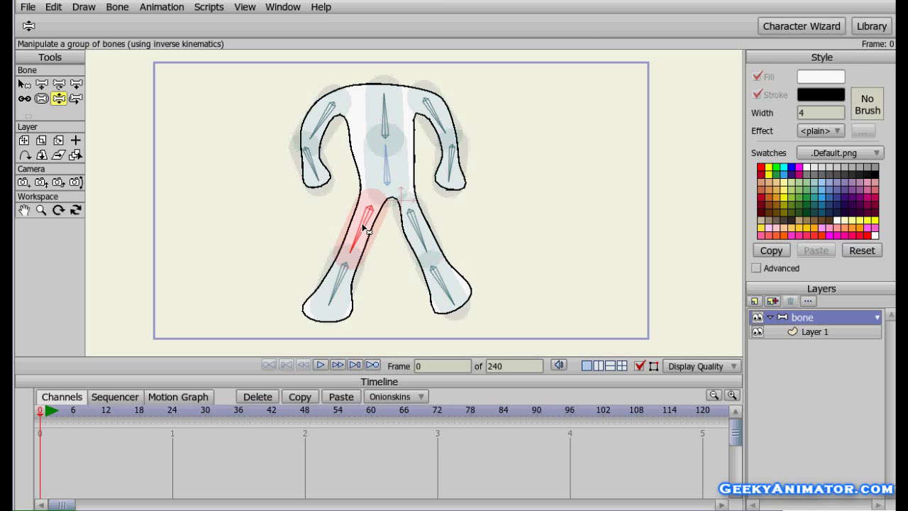
Test how the body deforms by bending the upper and lower torso bones and swinging both forearms
mouse_move(378, 116)
left_mouse_down()
mouse_move(358, 117)
mouse_move(375, 119)
mouse_move(379, 108)
left_mouse_up()
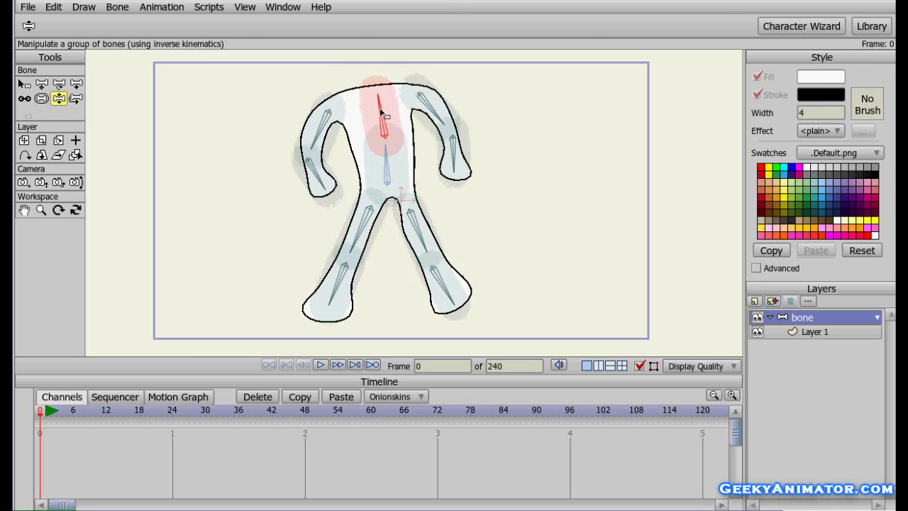
mouse_move(388, 176)
left_mouse_down()
mouse_move(381, 170)
mouse_move(391, 169)
left_mouse_up()
left_click_drag(461, 158, 480, 179)
left_click_drag(321, 179, 256, 178)
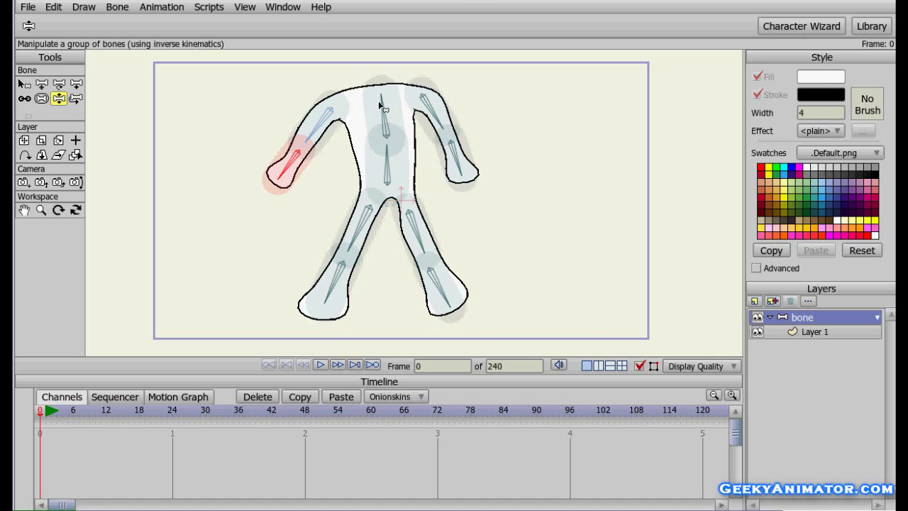
mouse_move(378, 101)
left_mouse_down()
mouse_move(400, 100)
mouse_move(373, 112)
mouse_move(389, 112)
left_mouse_up()
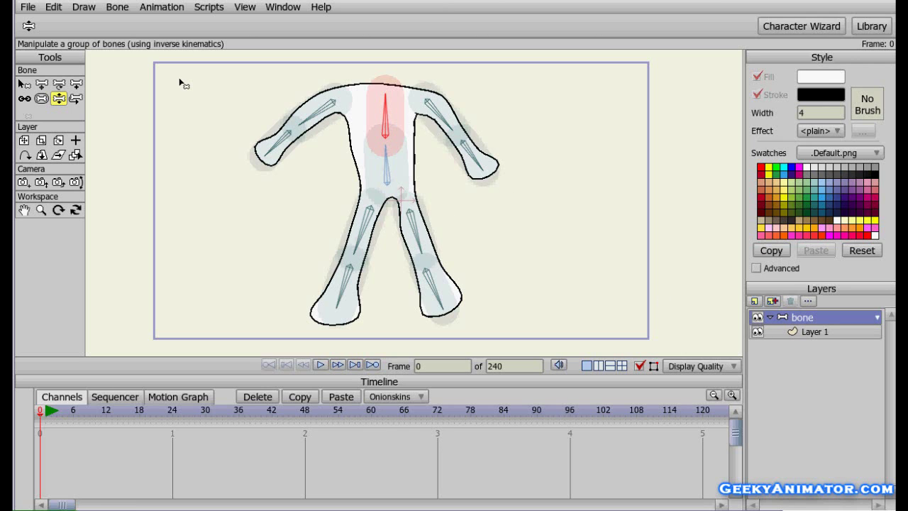
Scale the whole bone layer down uniformly to about 0.84
left_click(41, 140)
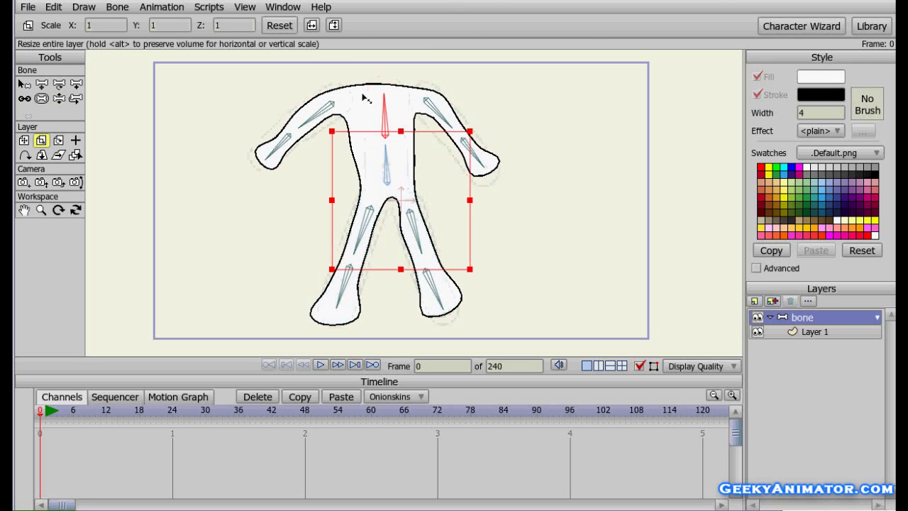
left_click_drag(333, 134, 345, 144)
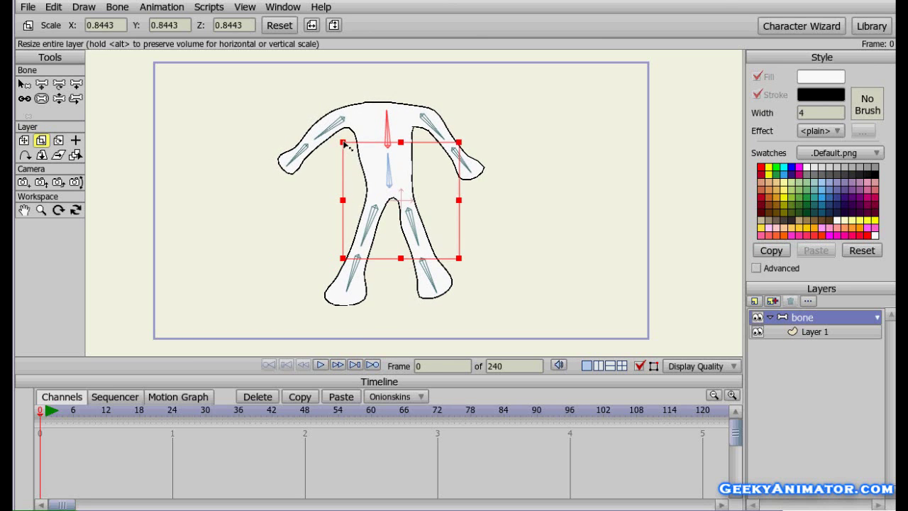
Move the whole bone layer slightly right and down, to about X 0.07 and Y -0.12
left_click(24, 139)
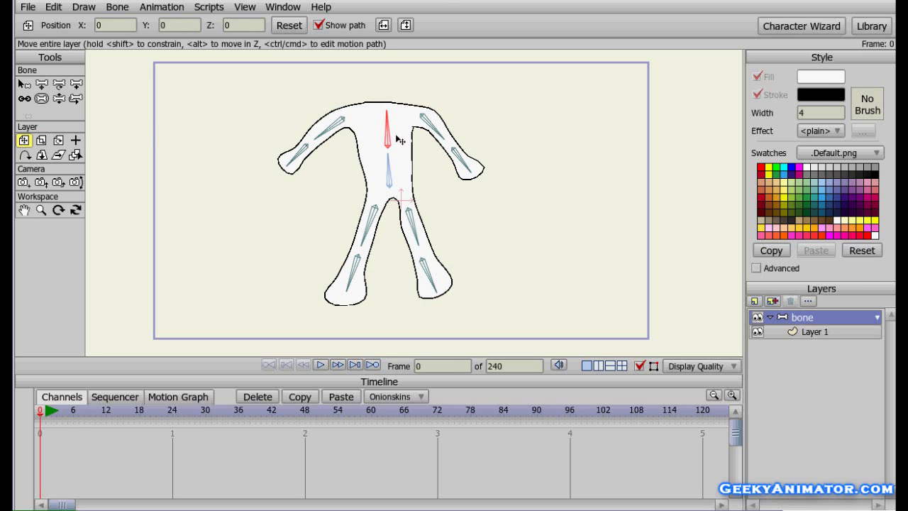
left_click_drag(399, 139, 409, 156)
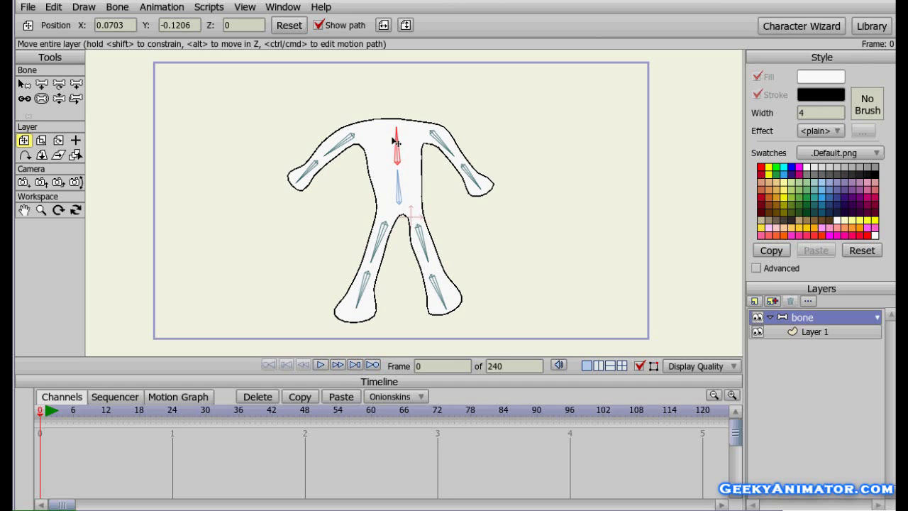
Add a vector layer named "head" above Layer 1 inside the bone layer
left_click(858, 329)
left_click(755, 300)
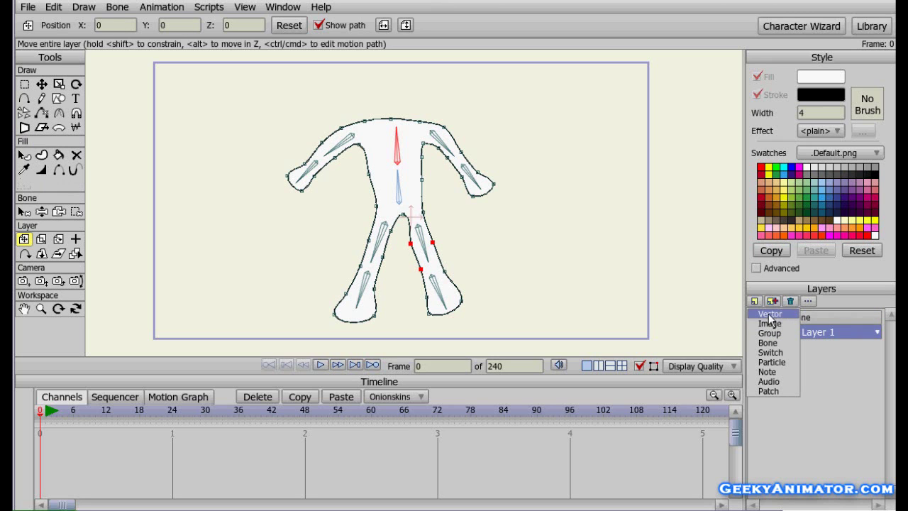
left_click(769, 314)
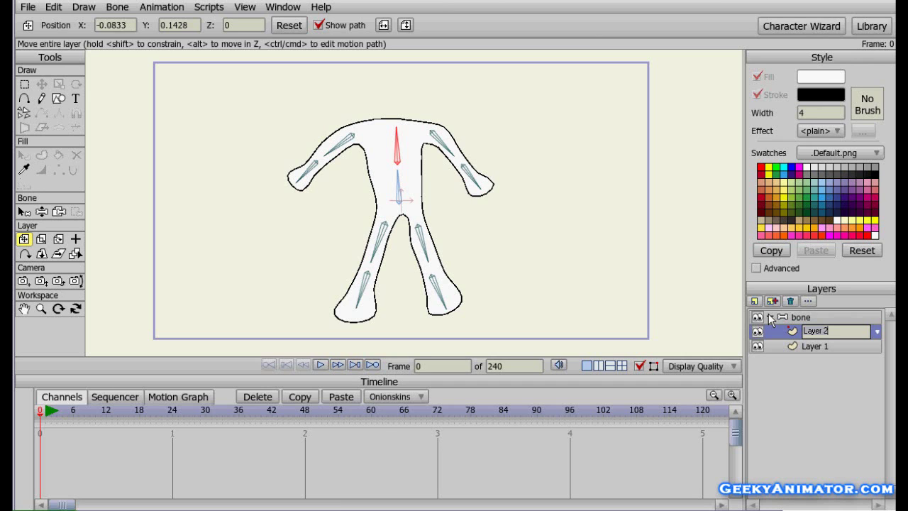
type("head")
key("Return")
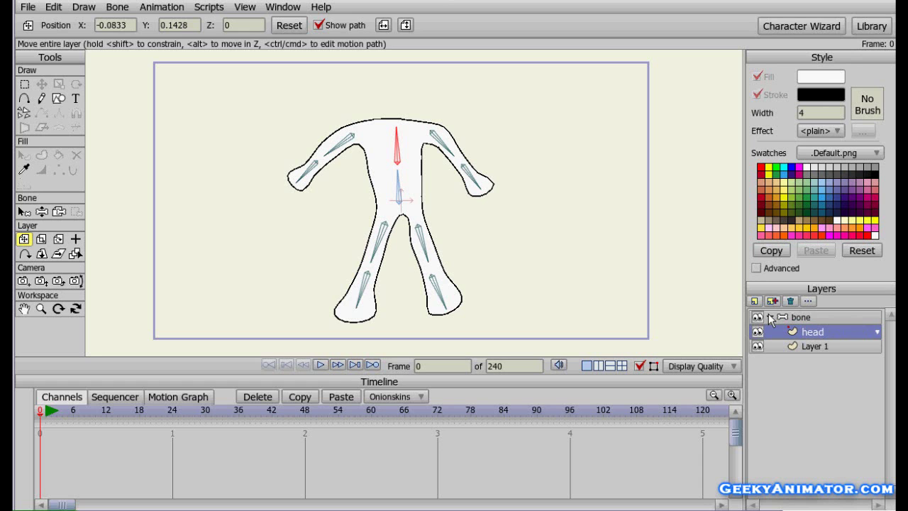
Rename Layer 1 as "body"
double_click(834, 345)
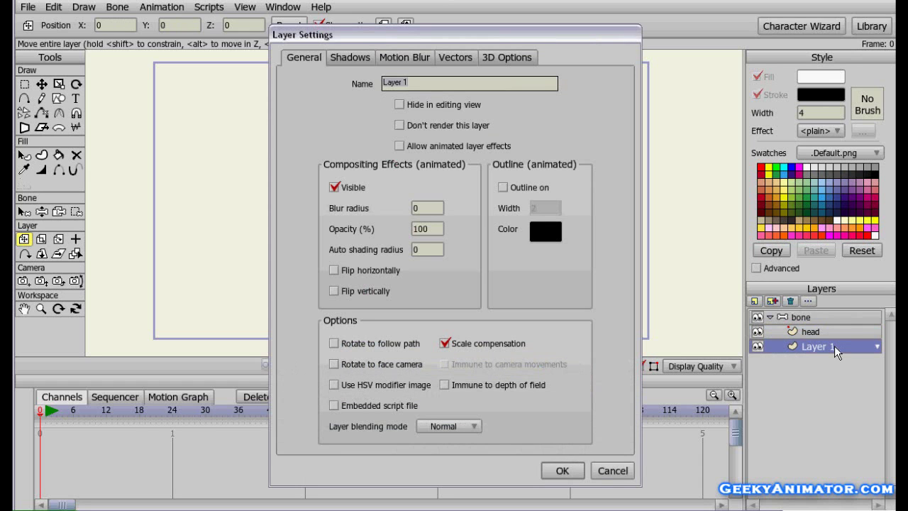
type("body")
key("Return")
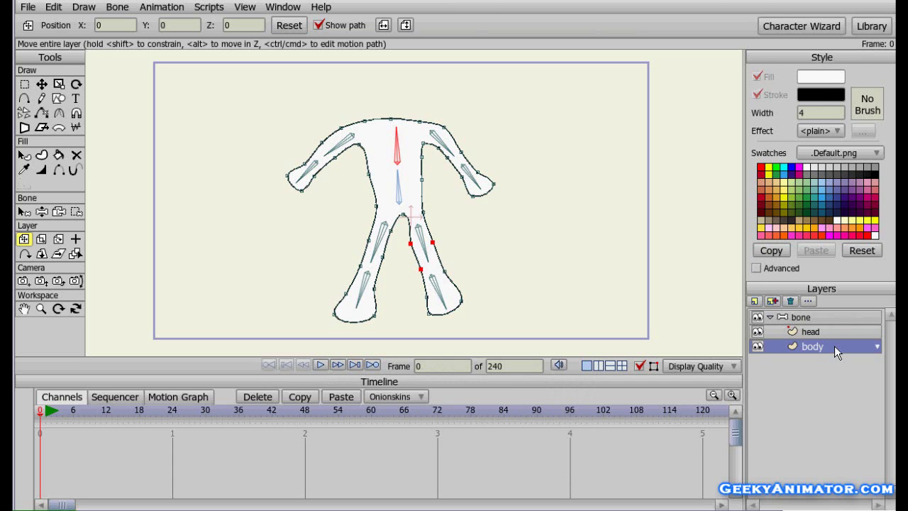
On the head layer, draw a circle above the shoulders for the head and nudge it into line with the torso bones
left_click(824, 330)
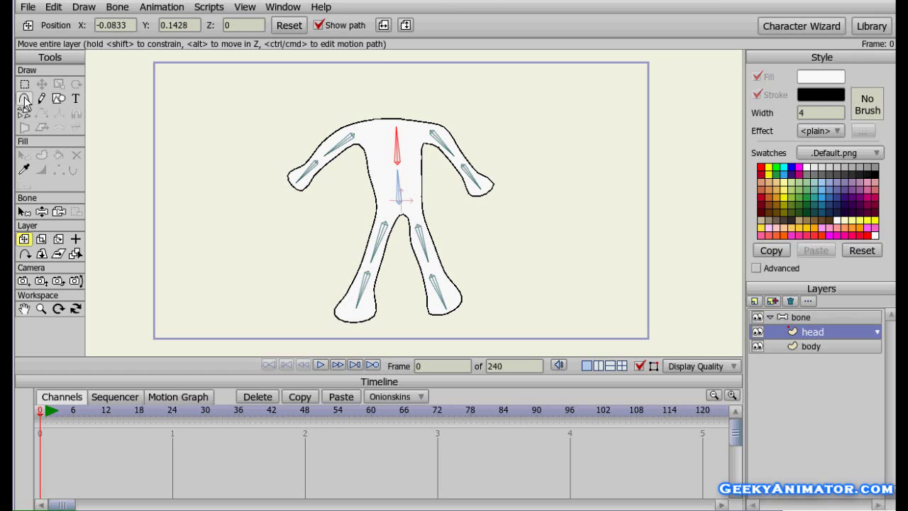
left_click(60, 102)
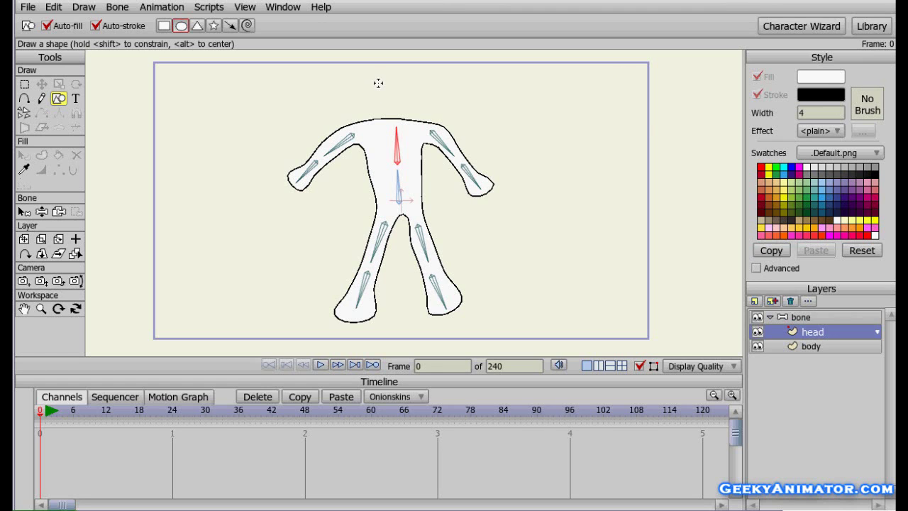
mouse_move(378, 82)
left_mouse_down()
mouse_move(403, 125)
mouse_move(422, 130)
left_mouse_up()
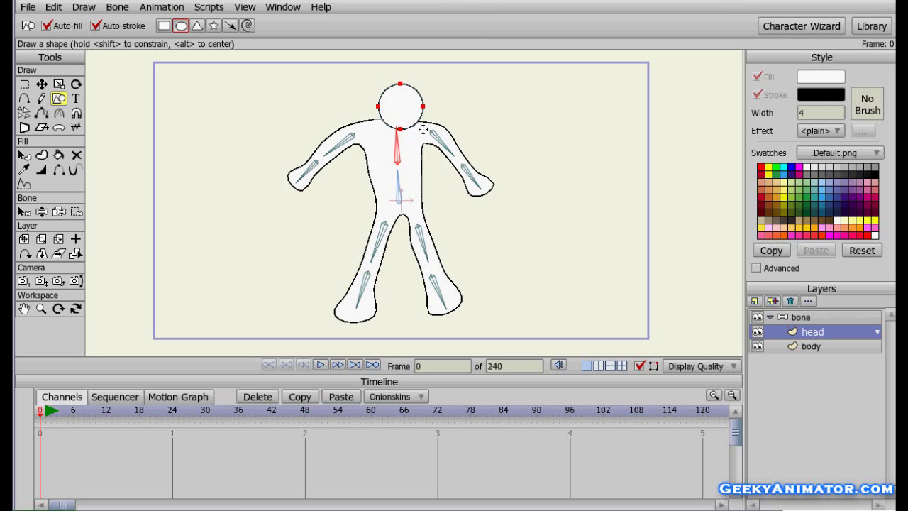
left_click(41, 83)
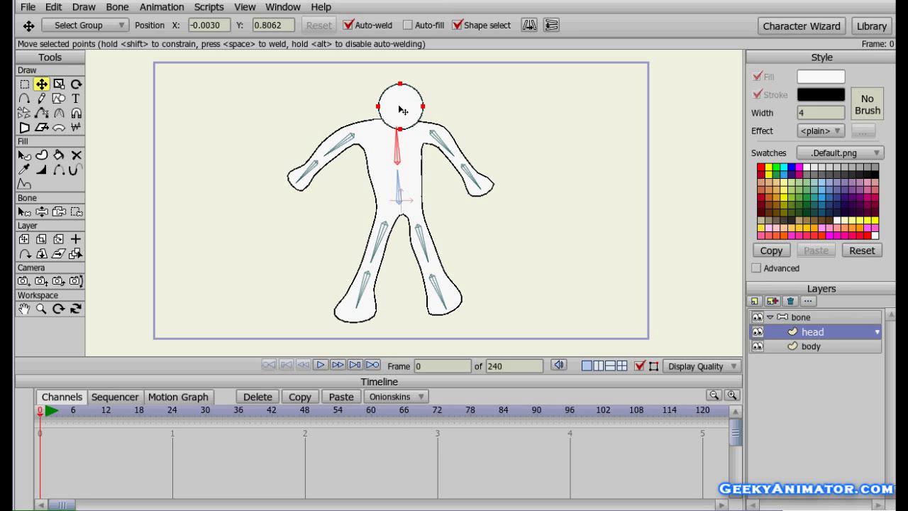
left_click_drag(403, 111, 398, 107)
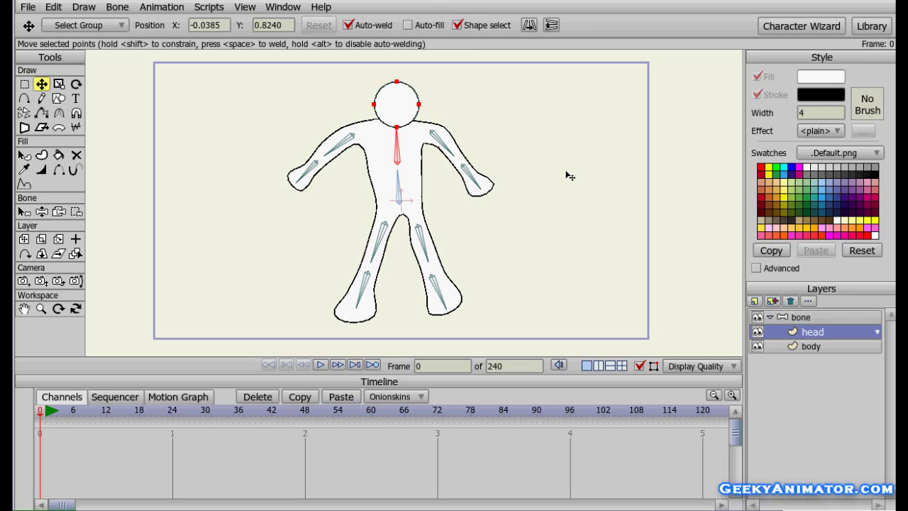
On the bone layer, add an upright head bone inside the head circle as a child of the upper torso bone
left_click(859, 316)
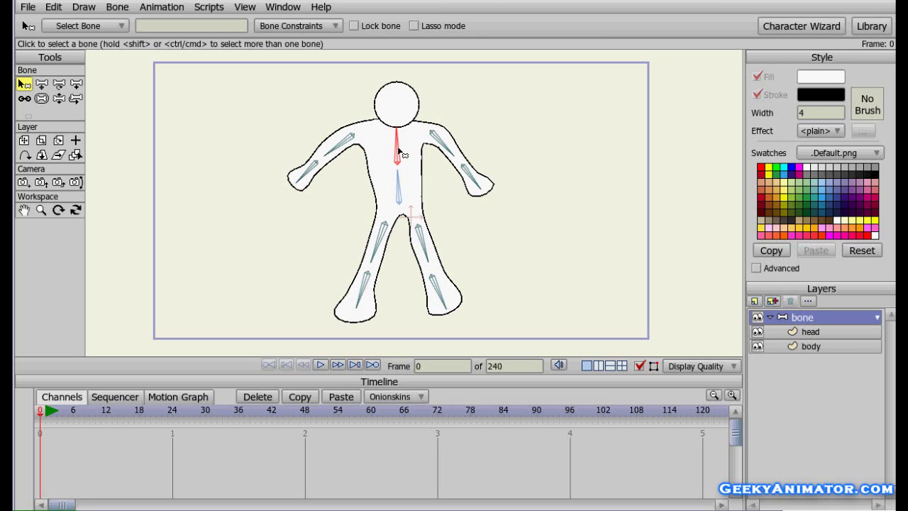
left_click(76, 85)
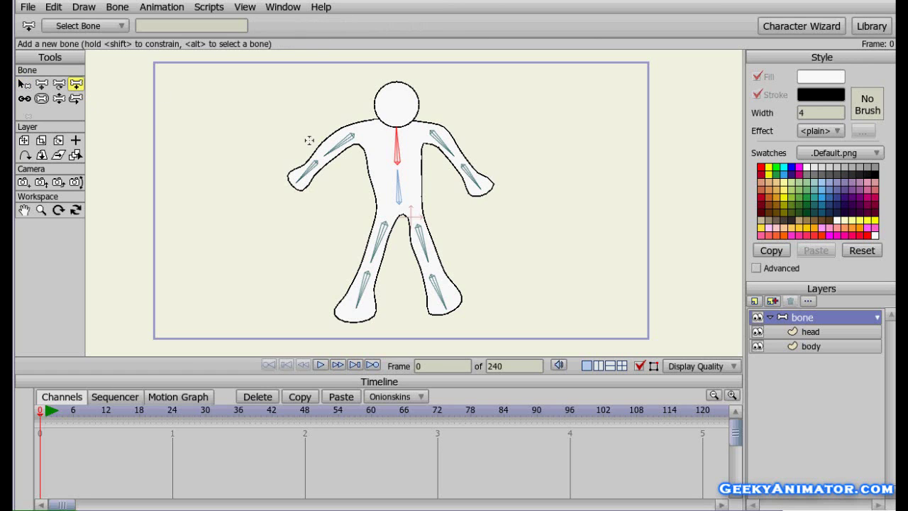
left_click(395, 119)
left_click_drag(395, 118, 395, 87)
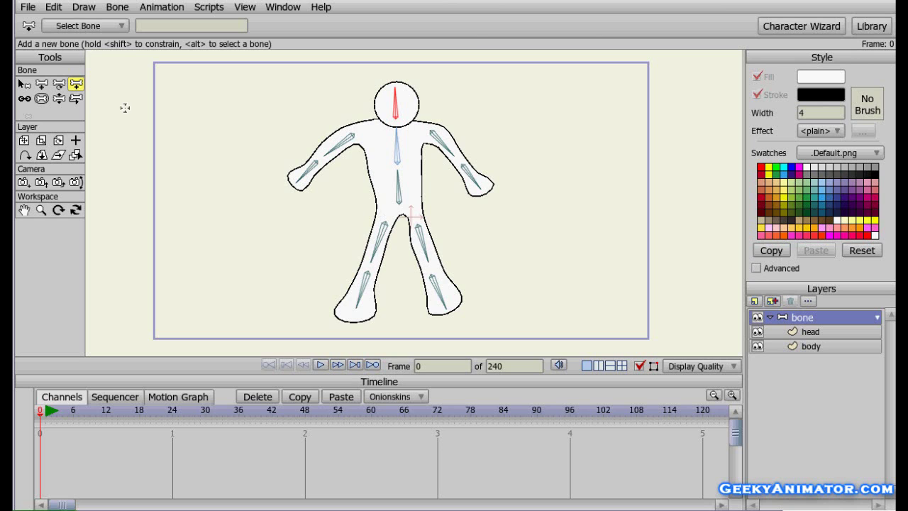
left_click(59, 100)
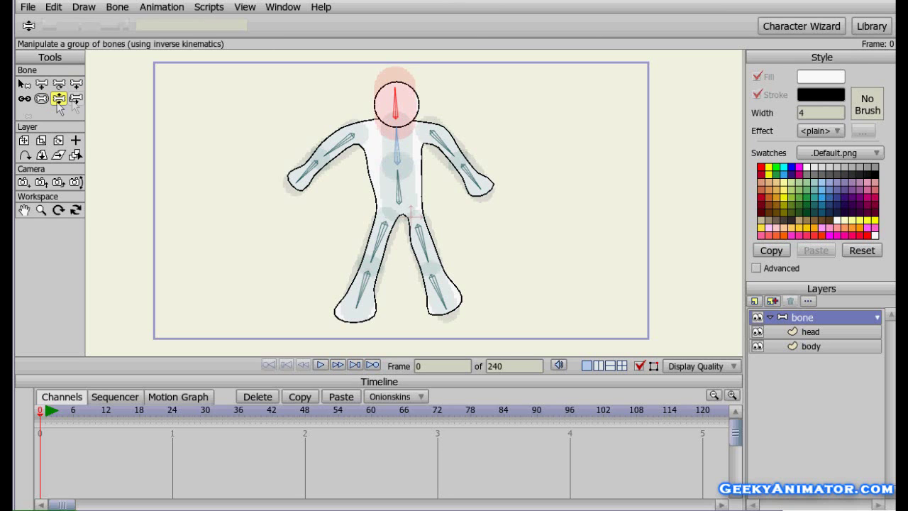
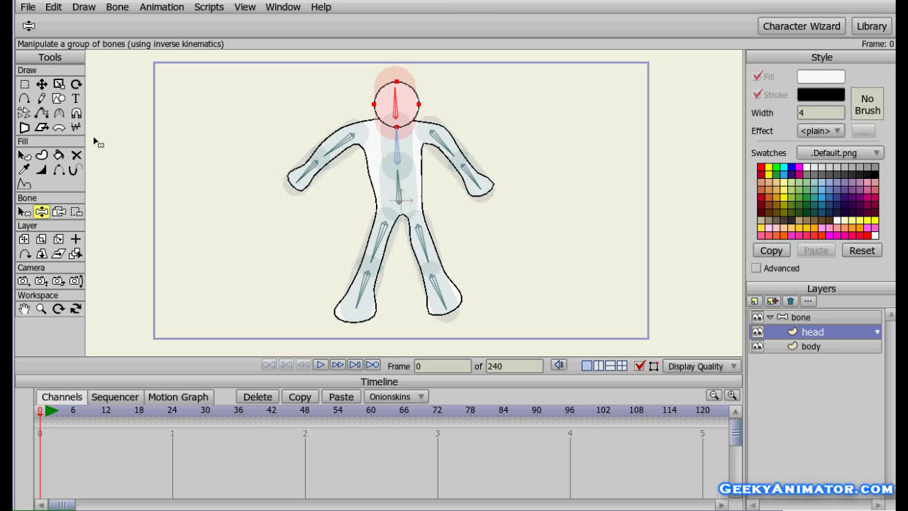
left_click(25, 98)
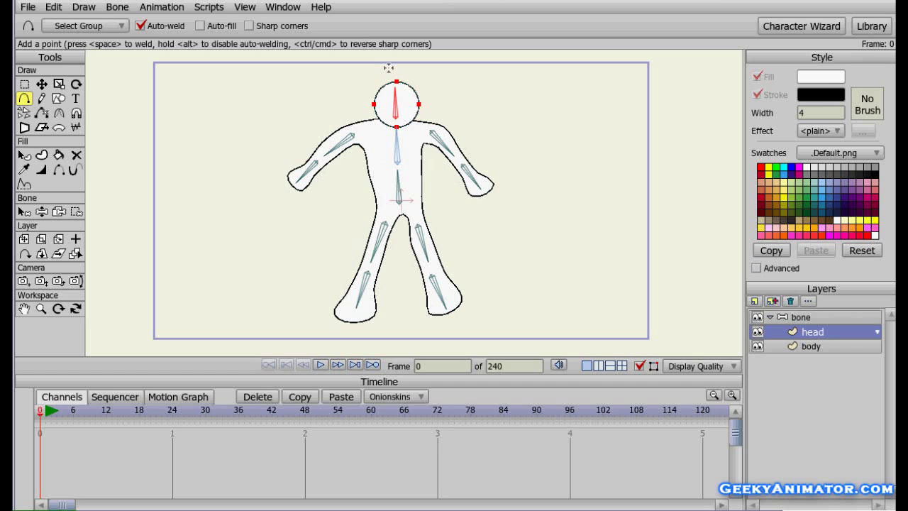
left_click_drag(393, 67, 369, 89)
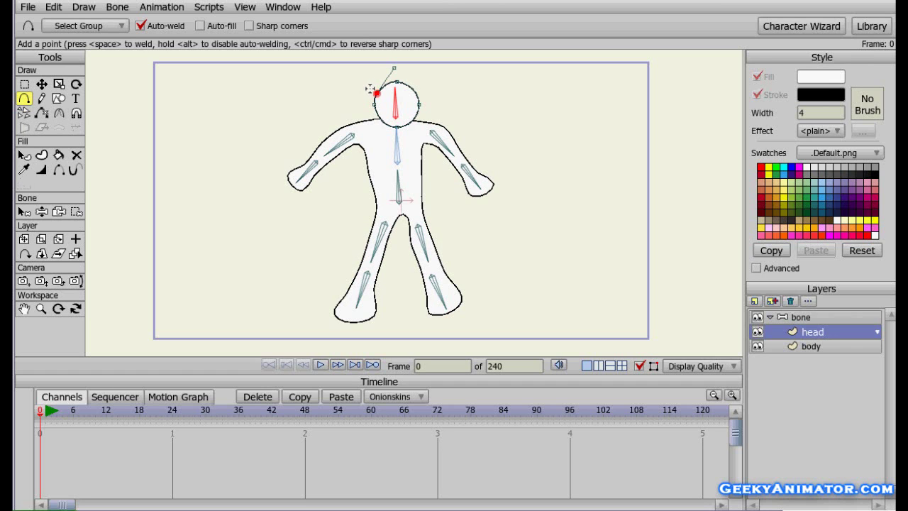
key("ctrl+z")
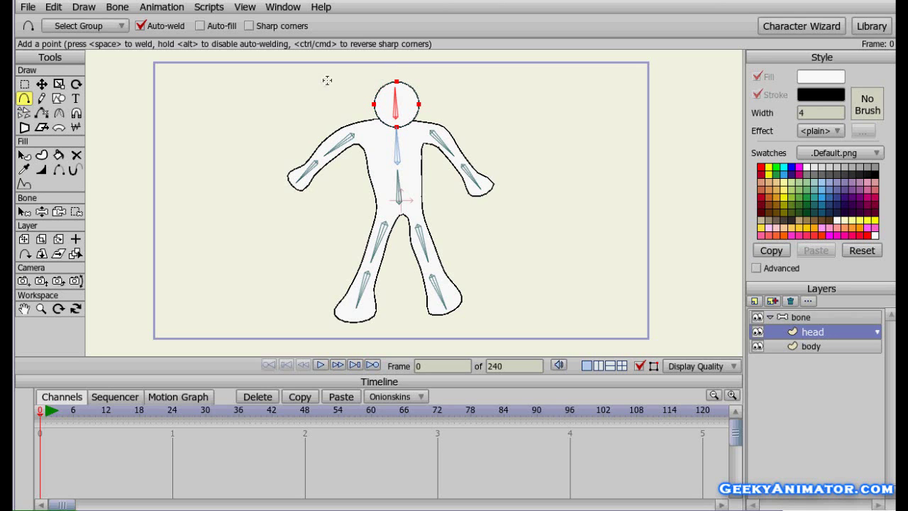
On the head layer, draw a wavy hair outline over the head, welding its ends to both sides of the head circle
left_click(41, 309)
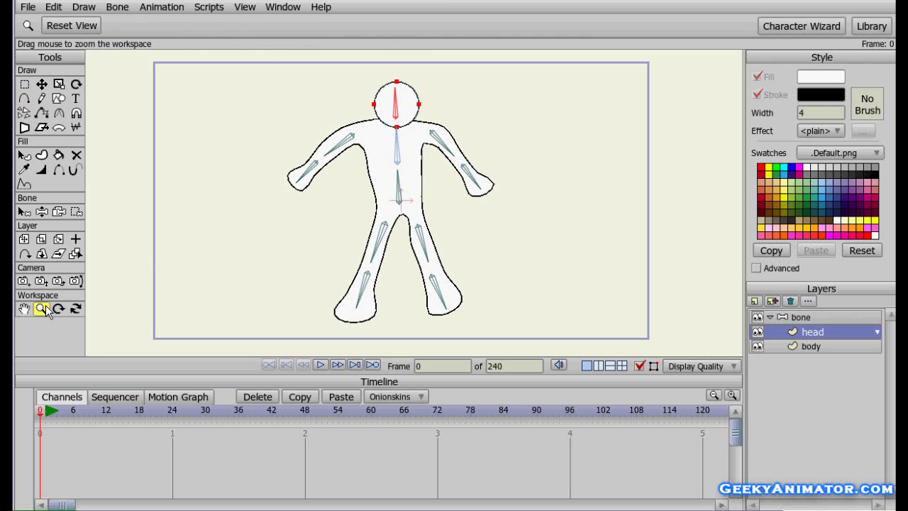
left_click_drag(399, 152, 569, 160)
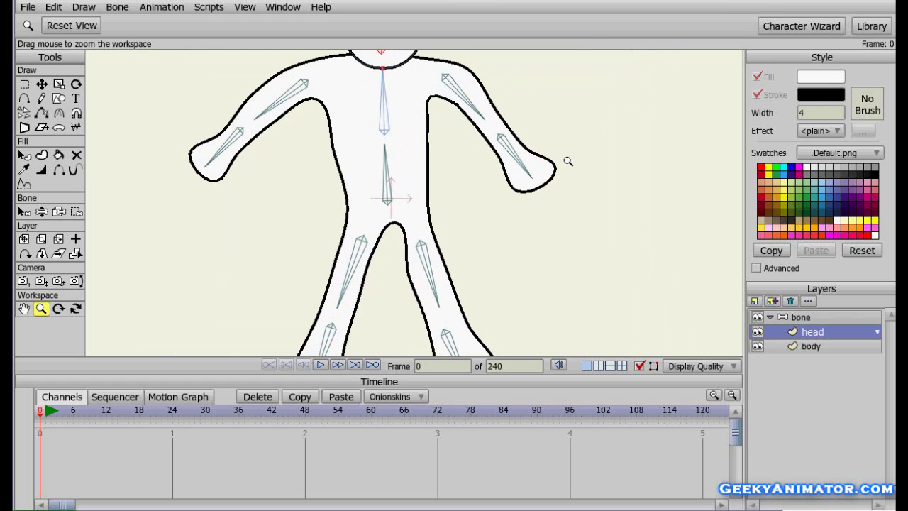
left_click_drag(406, 62, 422, 225)
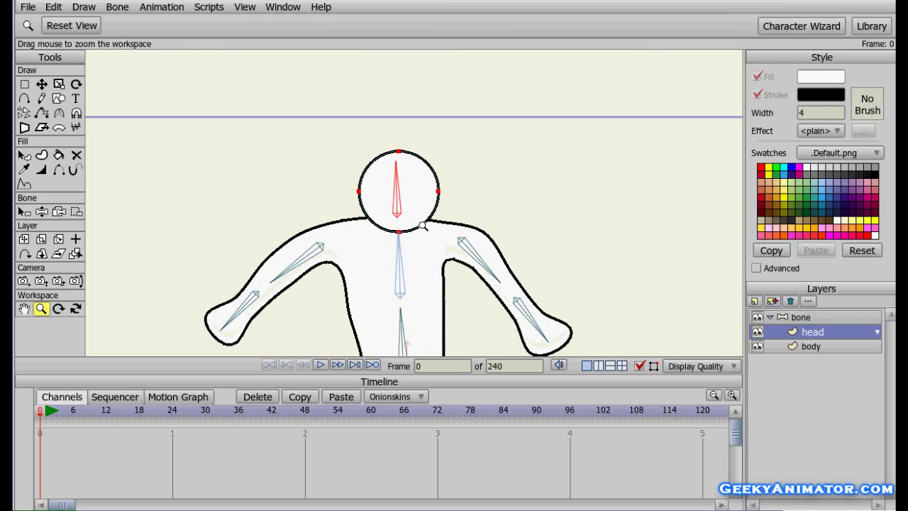
left_click(24, 100)
mouse_move(391, 126)
left_mouse_down()
mouse_move(367, 130)
mouse_move(351, 151)
left_mouse_up()
mouse_move(351, 151)
left_mouse_down()
mouse_move(308, 163)
mouse_move(341, 174)
mouse_move(305, 214)
mouse_move(362, 212)
left_mouse_up()
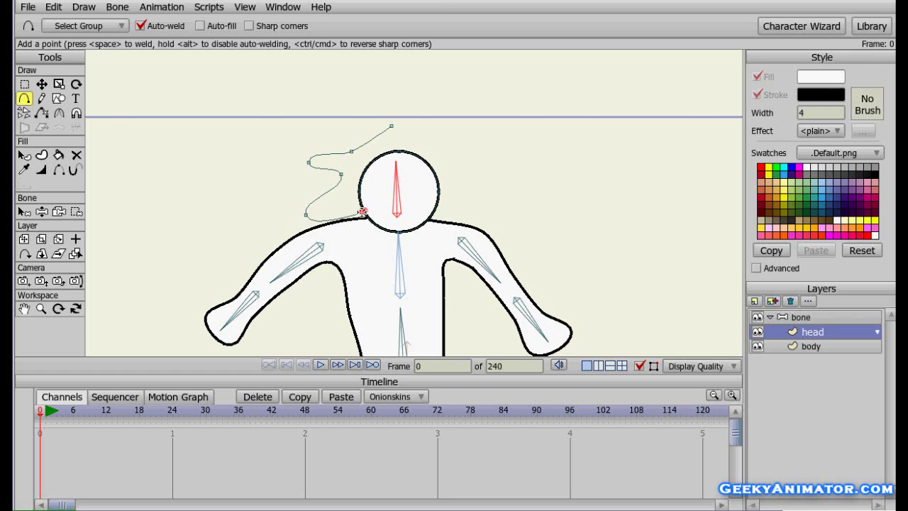
left_click_drag(362, 212, 361, 212)
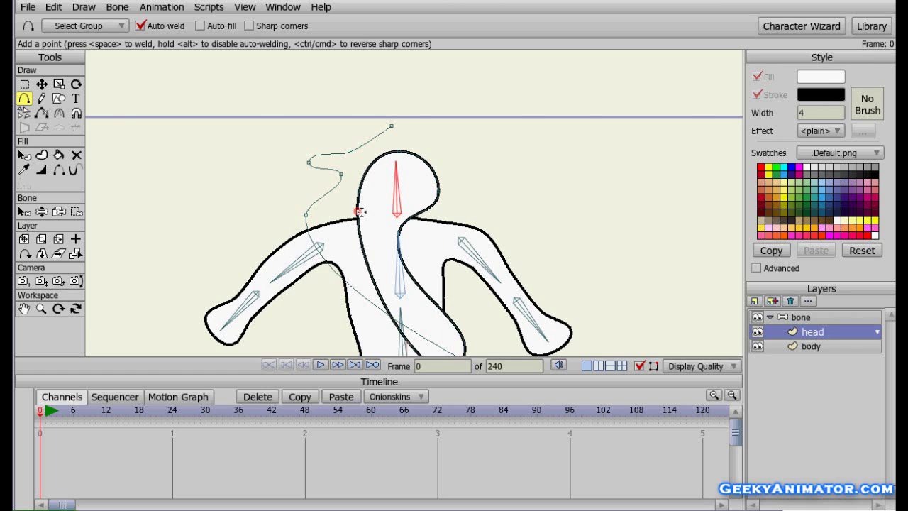
key("ctrl+z")
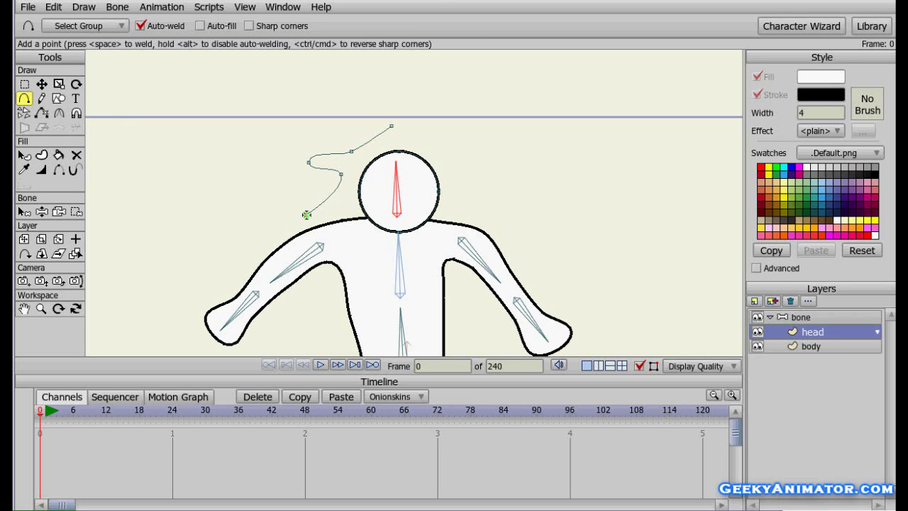
left_click_drag(306, 214, 358, 191)
left_click_drag(389, 125, 440, 193)
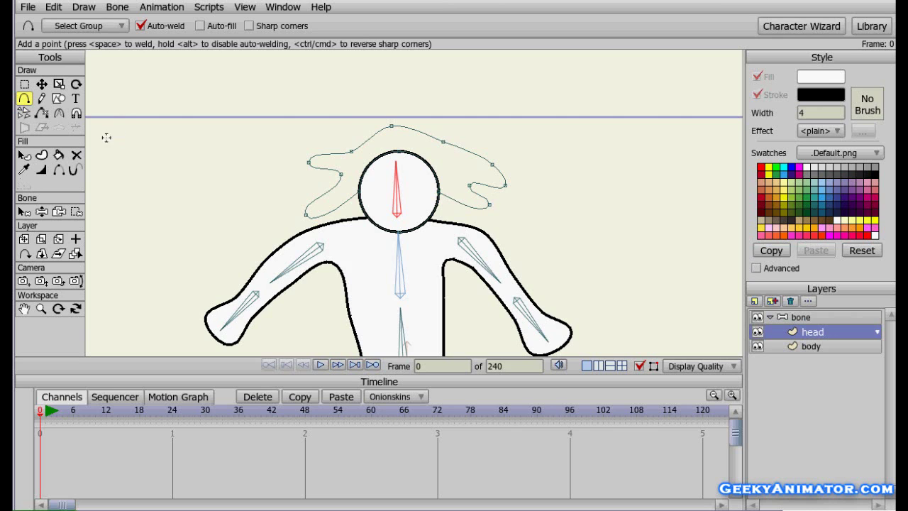
Create a stroke-only shape from the hair outline with a black line of width 4
left_click(42, 155)
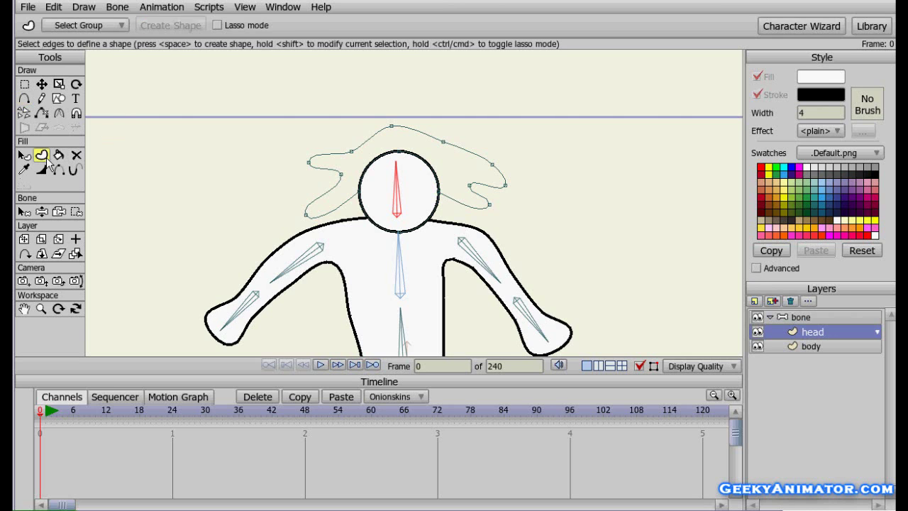
left_click(364, 144)
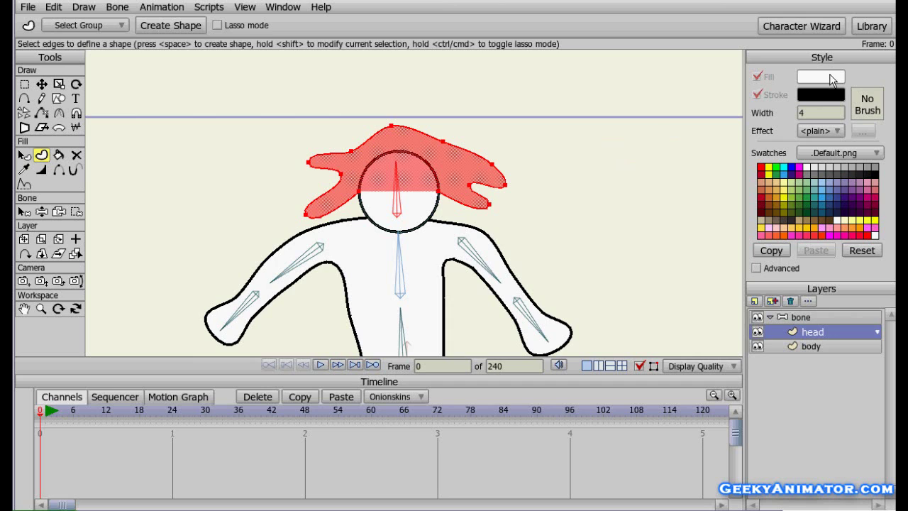
left_click(651, 208)
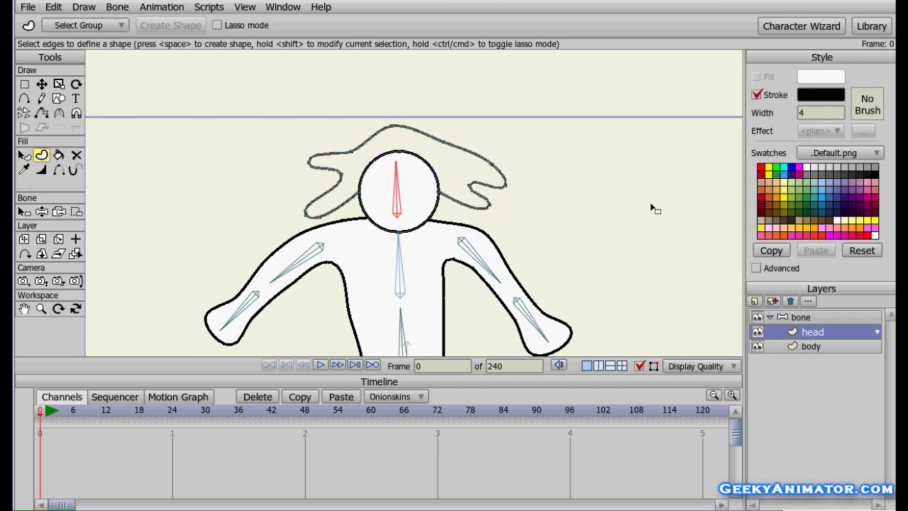
left_click(631, 224)
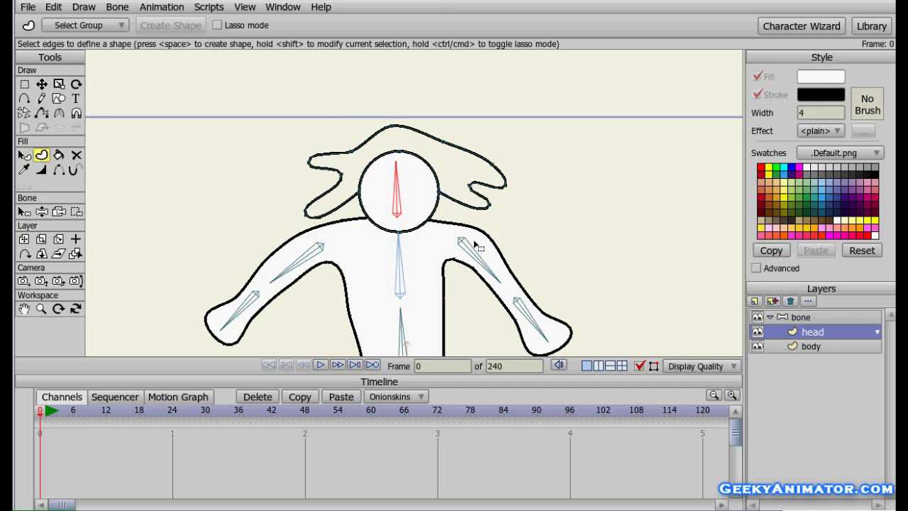
On the bone layer, test how the head and hair follow the head bone with Manipulate Bones
left_click(813, 315)
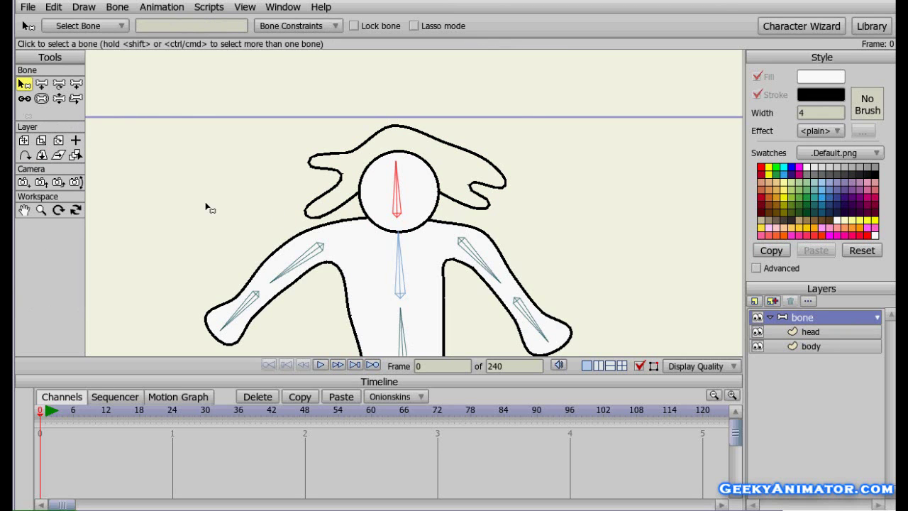
left_click(59, 98)
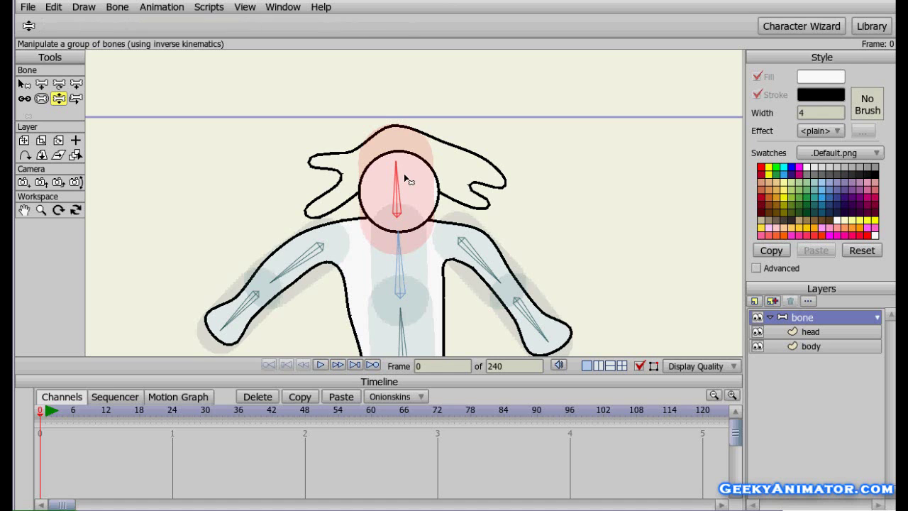
mouse_move(397, 171)
left_mouse_down()
mouse_move(361, 177)
mouse_move(426, 173)
mouse_move(438, 182)
mouse_move(372, 174)
mouse_move(429, 191)
mouse_move(365, 187)
mouse_move(411, 191)
mouse_move(377, 181)
mouse_move(417, 201)
mouse_move(400, 169)
mouse_move(370, 171)
mouse_move(427, 191)
mouse_move(383, 183)
mouse_move(428, 176)
mouse_move(397, 174)
left_mouse_up()
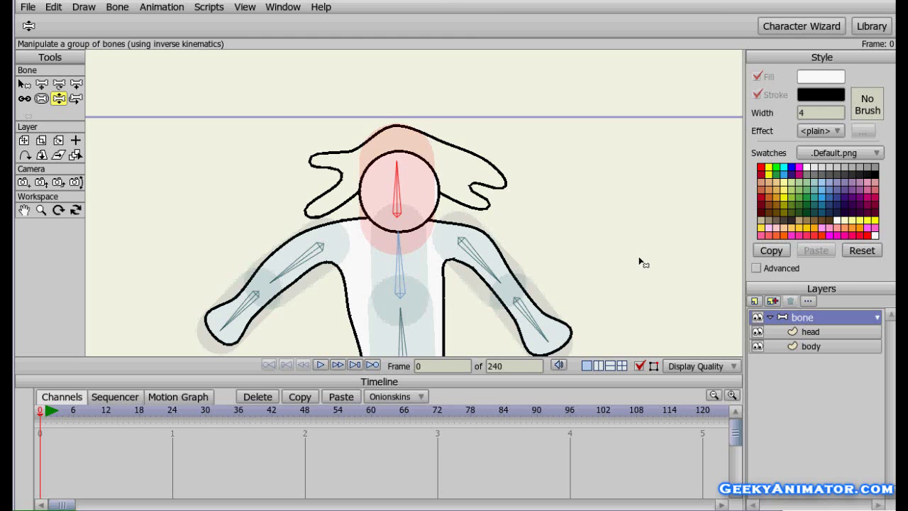
Bind the whole head layer, including the hair, to the head bone with Bind Layer
left_click(837, 331)
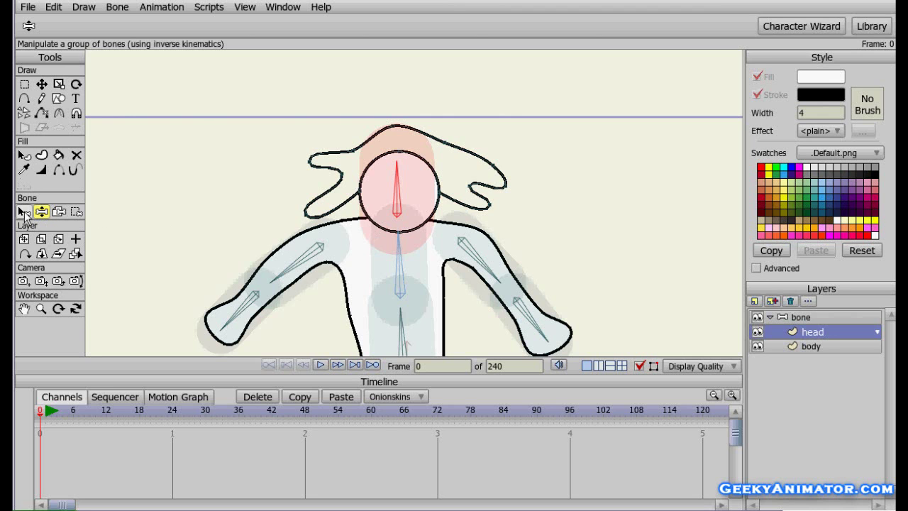
left_click(58, 212)
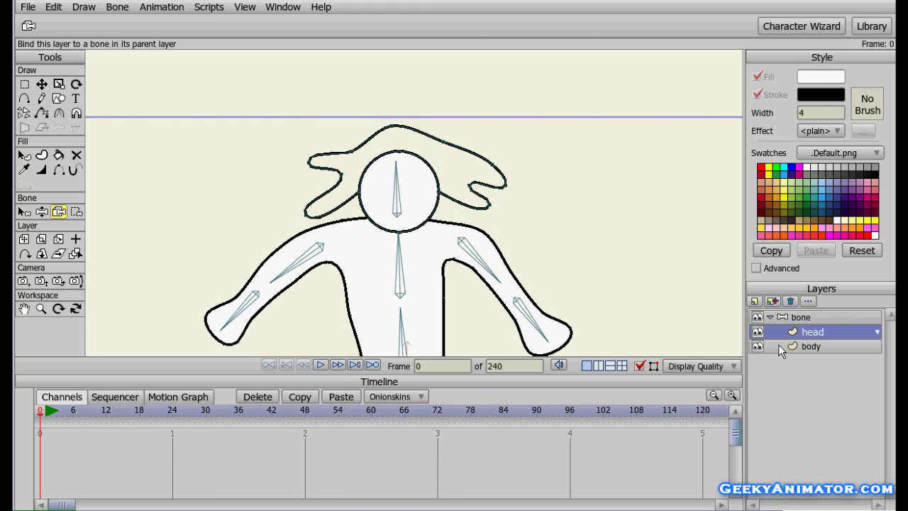
left_click(397, 204)
On the bone layer, test how the bound head layer follows the head bone with Manipulate Bones
left_click(839, 317)
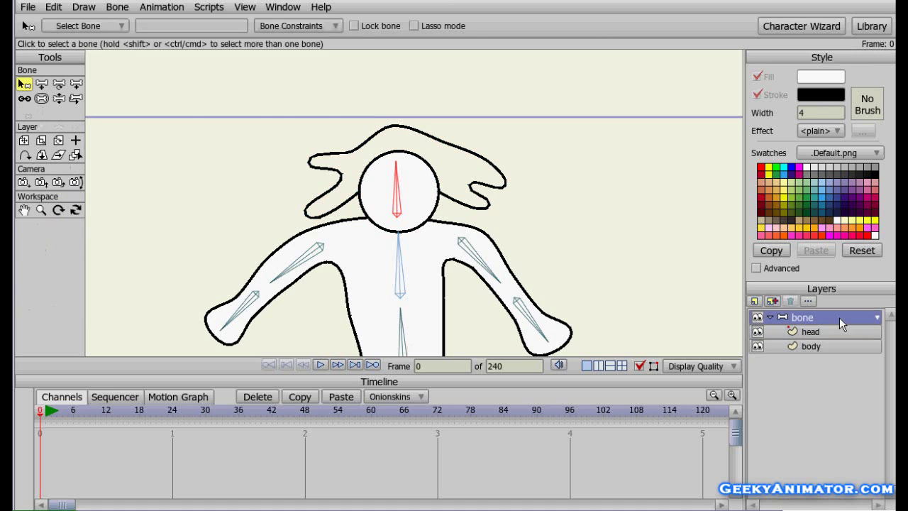
left_click(63, 99)
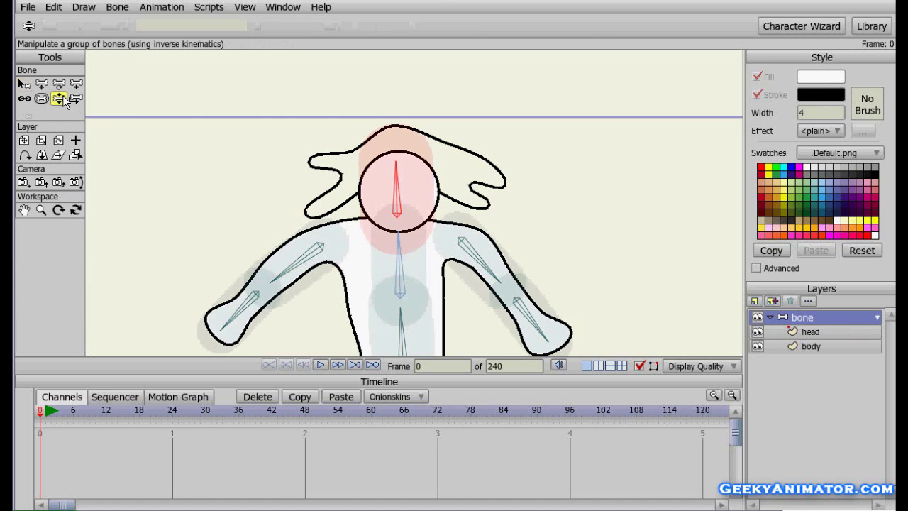
mouse_move(400, 186)
left_mouse_down()
mouse_move(366, 192)
mouse_move(415, 196)
mouse_move(385, 196)
mouse_move(419, 205)
mouse_move(377, 195)
mouse_move(419, 202)
mouse_move(404, 192)
mouse_move(395, 204)
mouse_move(399, 177)
mouse_move(411, 177)
mouse_move(403, 168)
left_mouse_up()
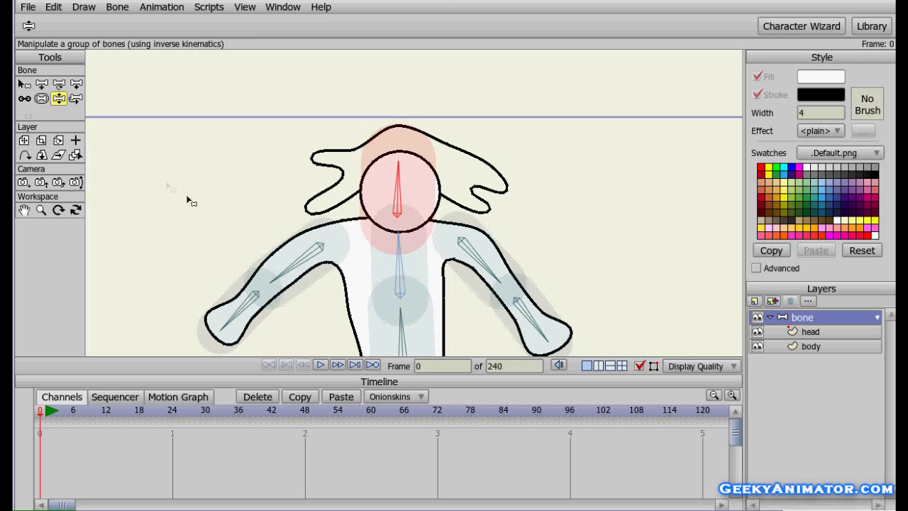
Test the full character's rig by moving the arm, torso and leg bones with Manipulate Bones
left_click(40, 210)
left_click_drag(399, 326, 239, 298)
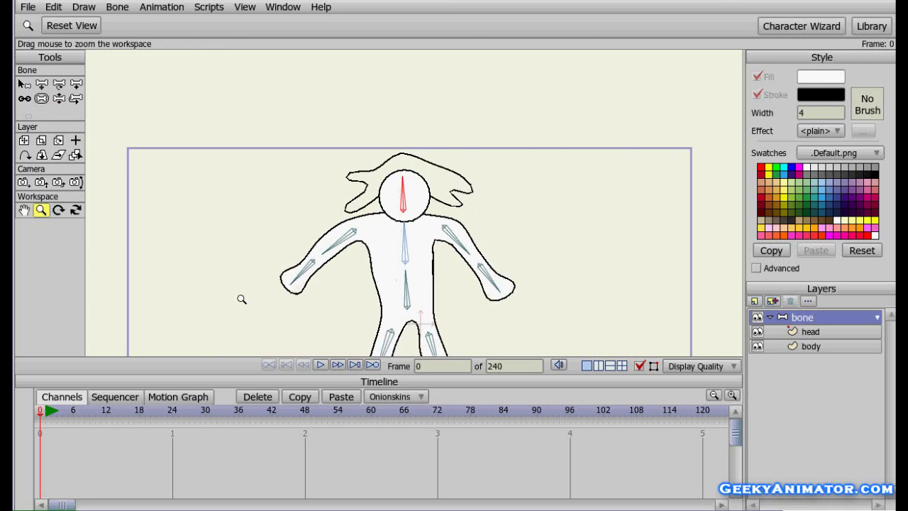
left_click_drag(367, 283, 342, 191)
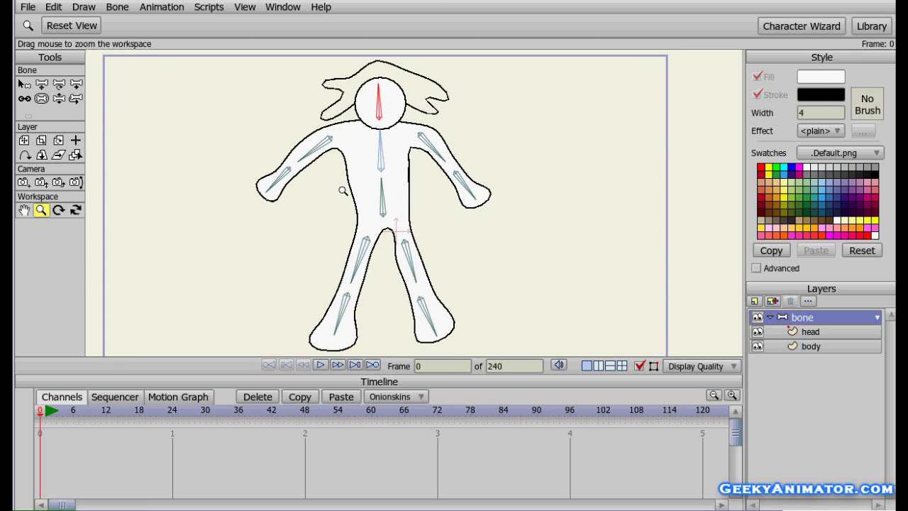
left_click(59, 98)
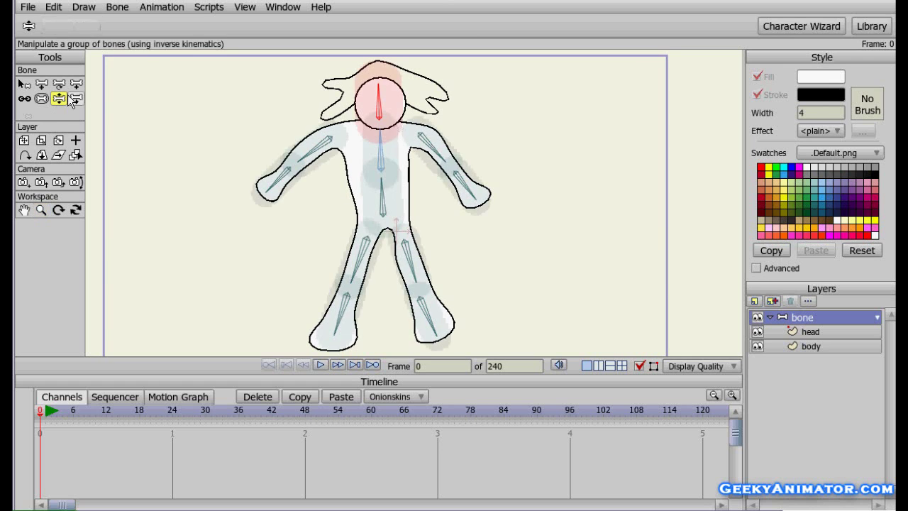
left_click_drag(312, 151, 282, 186)
left_click_drag(430, 163, 470, 172)
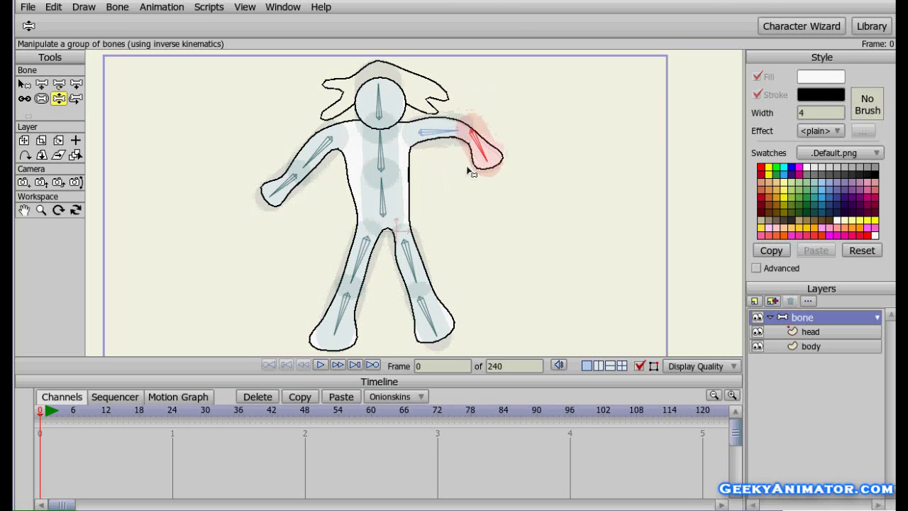
left_click_drag(382, 201, 383, 151)
left_click_drag(389, 190, 375, 192)
left_click_drag(355, 263, 418, 314)
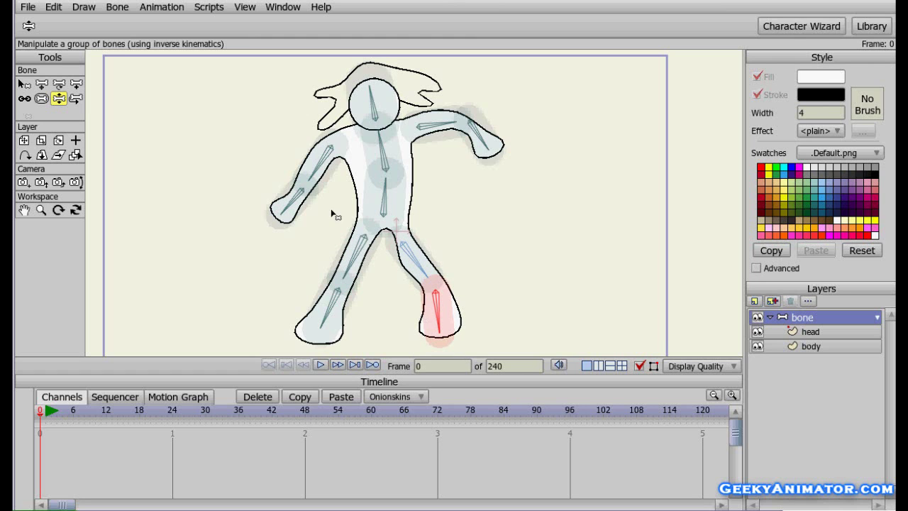
left_click_drag(316, 169, 316, 202)
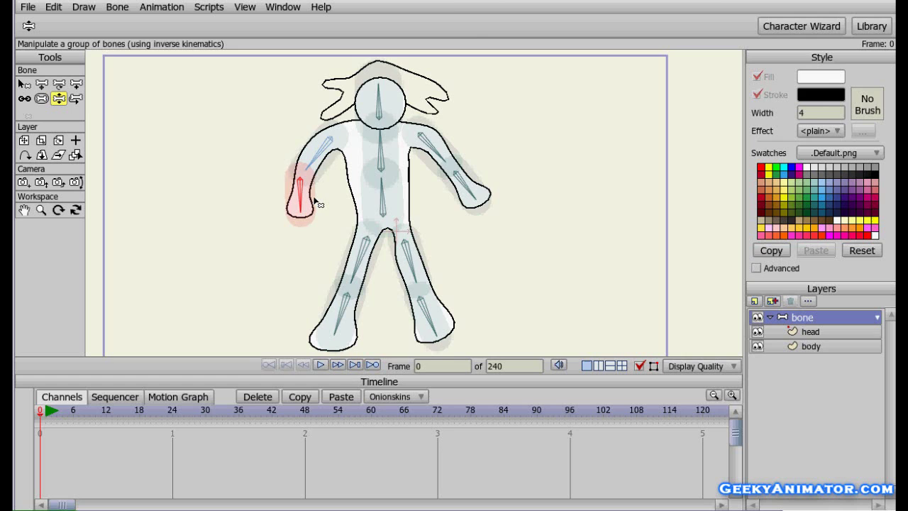